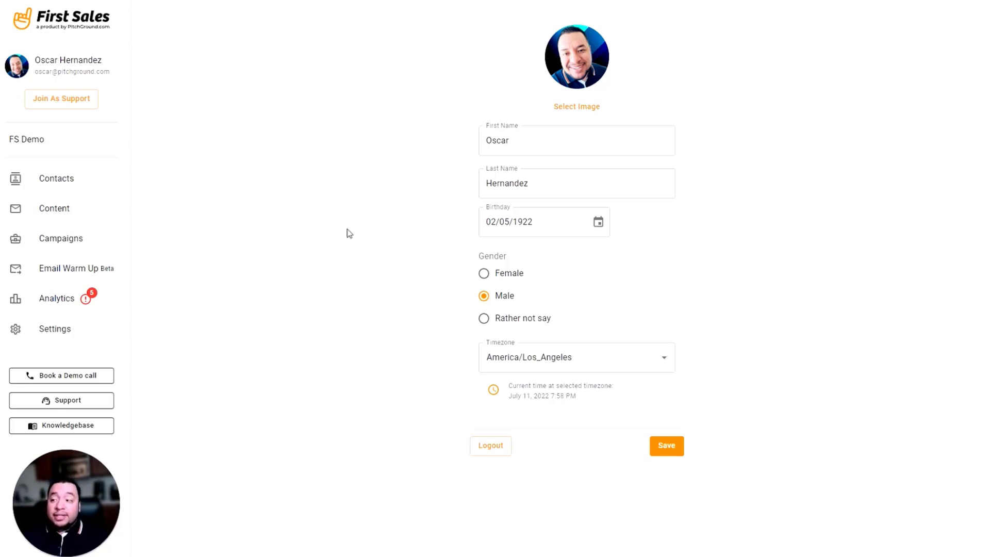
Step: Create an email warm up using the GrabFirstSales.com email account and its matching IMAP account
left_click(67, 268)
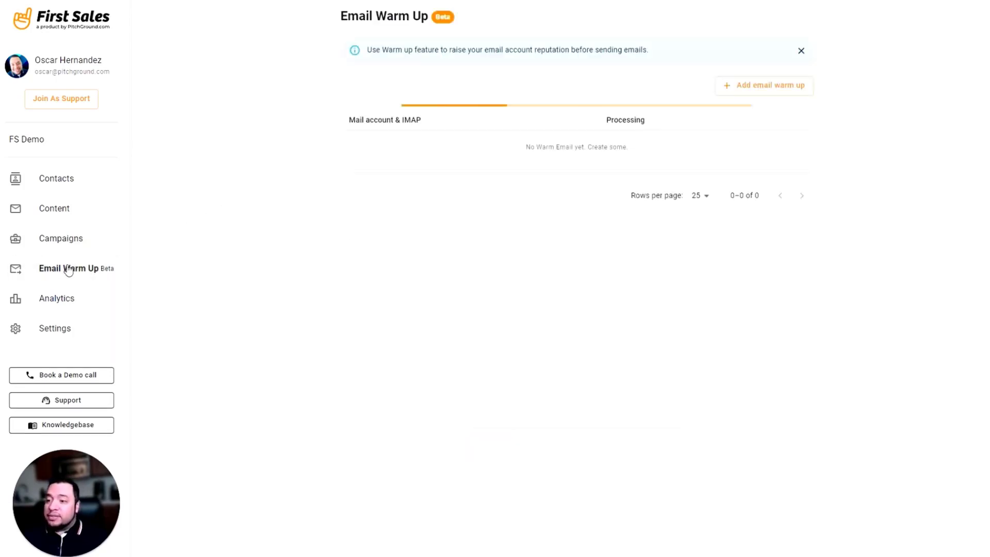
left_click(736, 88)
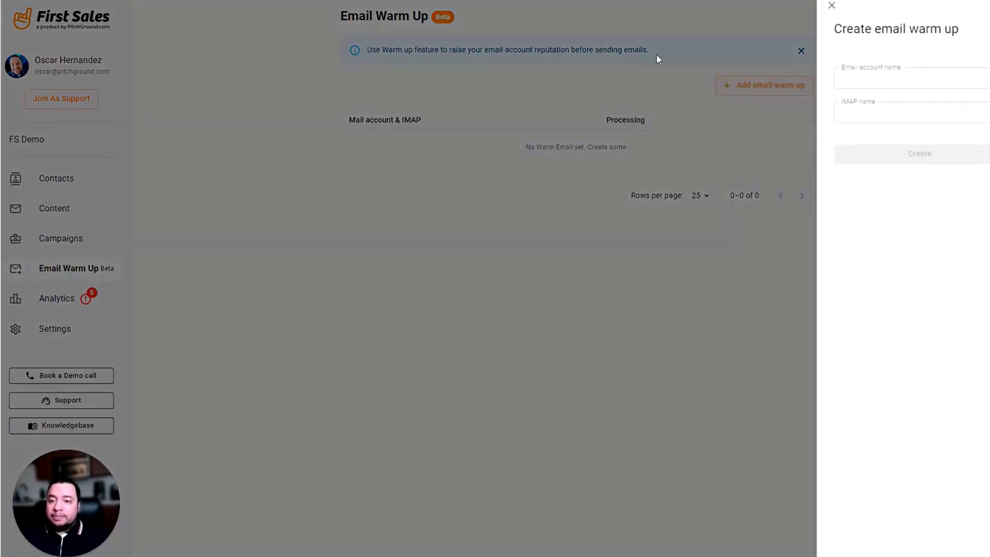
left_click(852, 78)
left_click(873, 108)
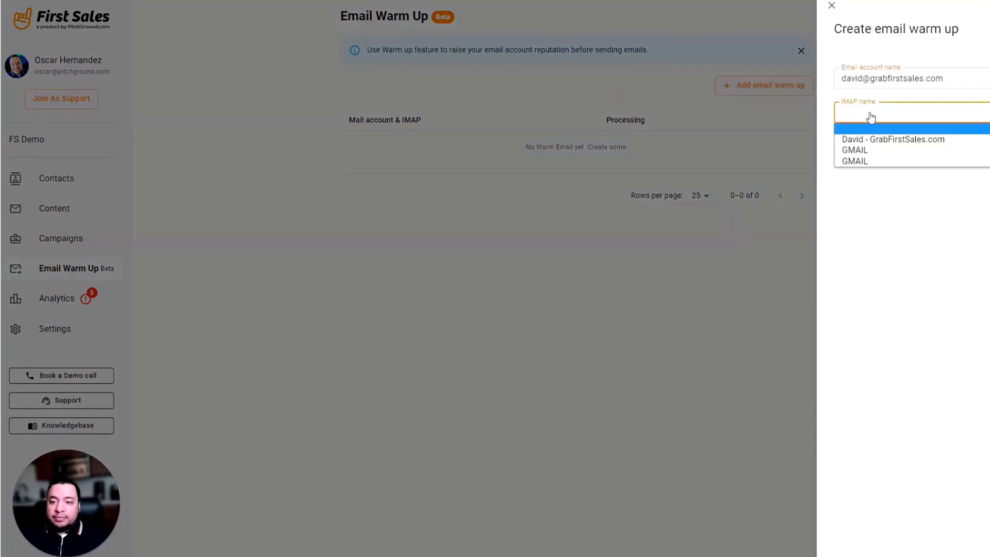
left_click(866, 137)
left_click(908, 150)
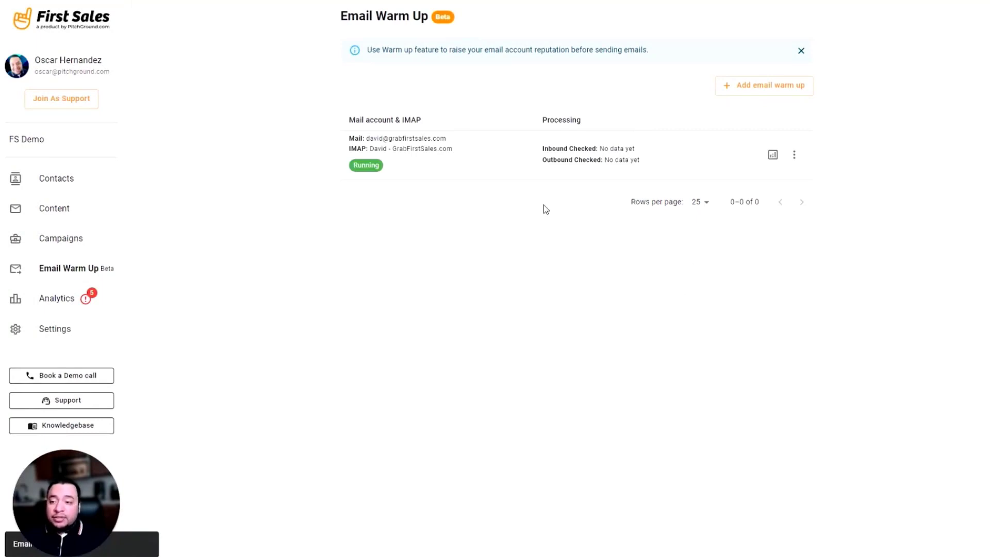
Step: Review the warm up analytics for the newly added email account and return to the warm up list
left_click(772, 155)
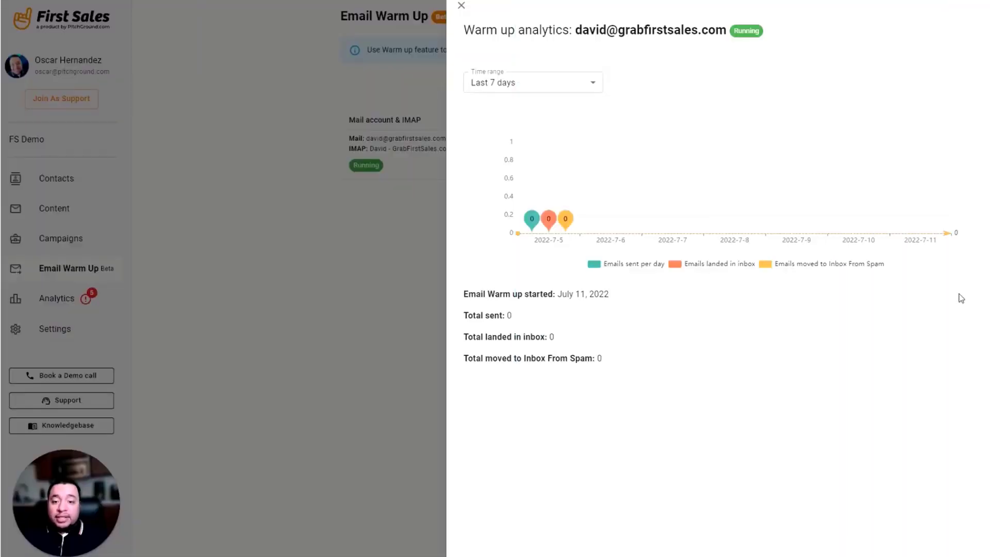
left_click(398, 220)
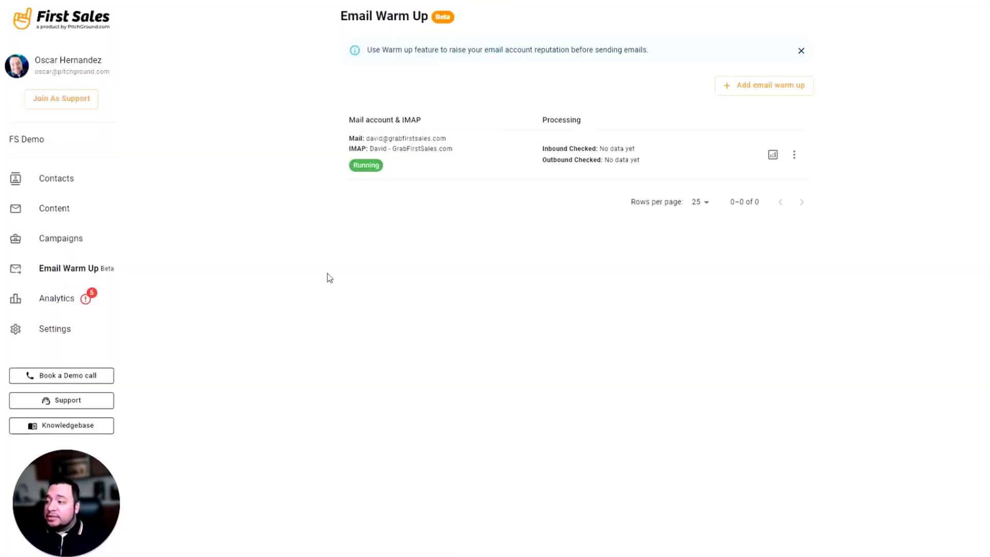
Step: Start a CSV contact import and load the Demo-Users-FS file into it
left_click(47, 180)
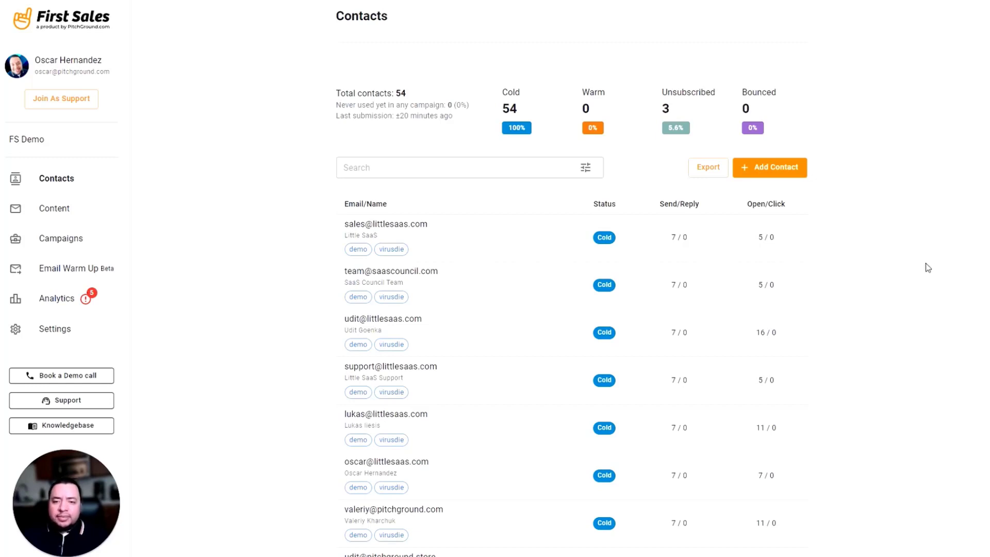
left_click(771, 170)
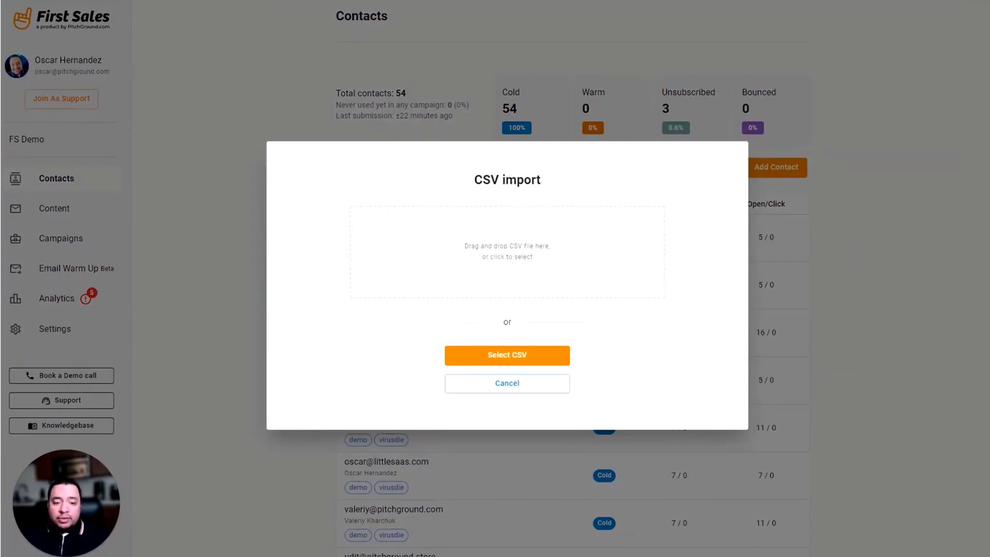
left_click_drag(838, 303, 462, 259)
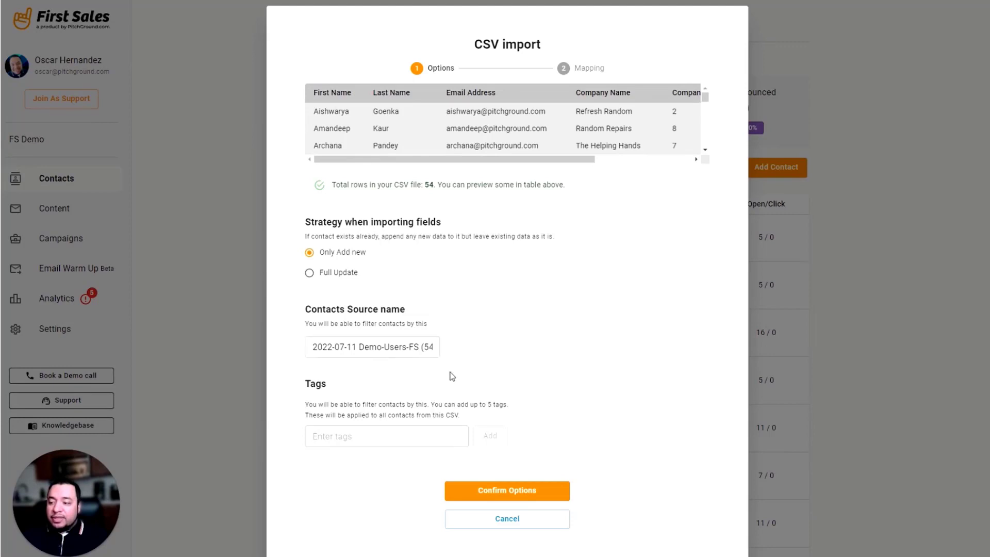
Step: Add the tag "demo" to the imported contacts and confirm the import options
left_click(325, 436)
left_click(325, 436)
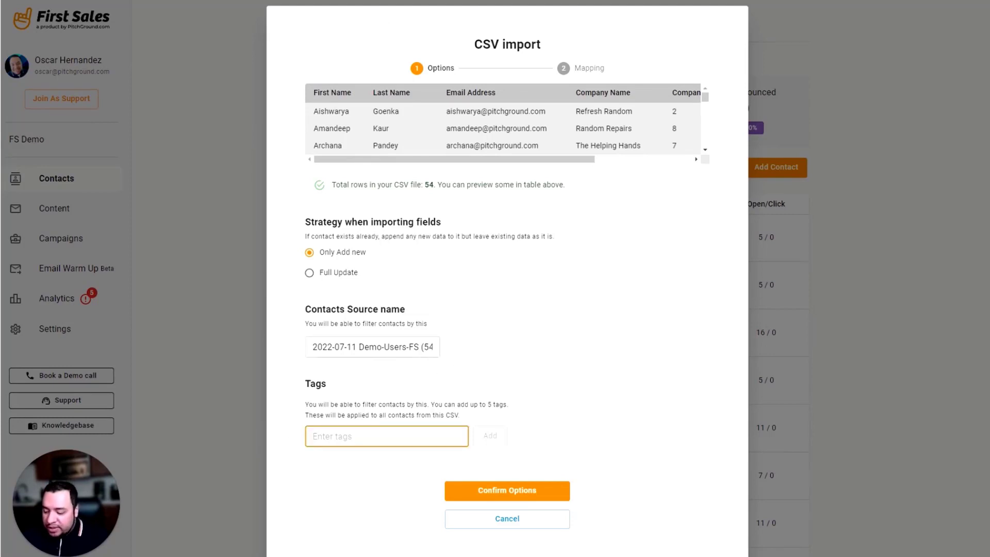
type("demo")
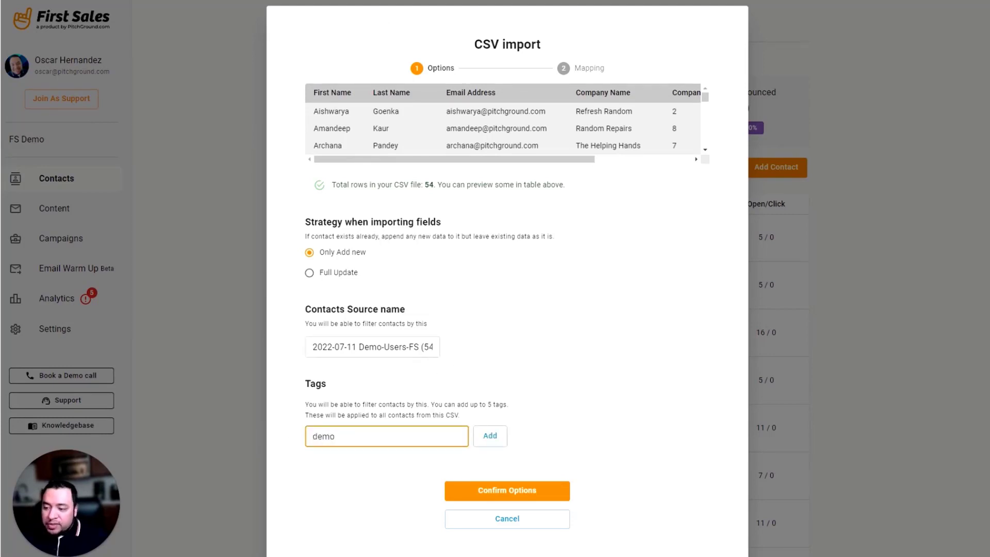
left_click(494, 435)
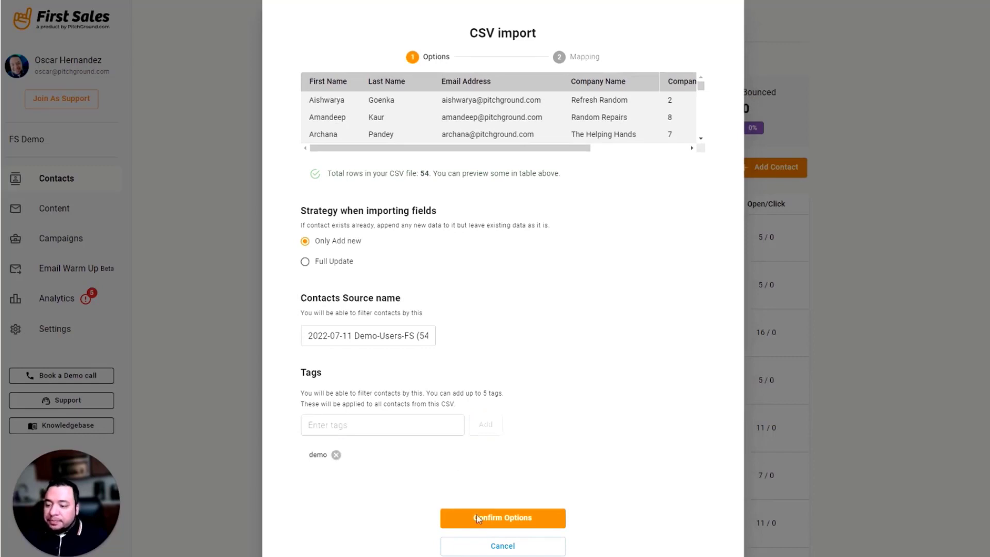
left_click(476, 517)
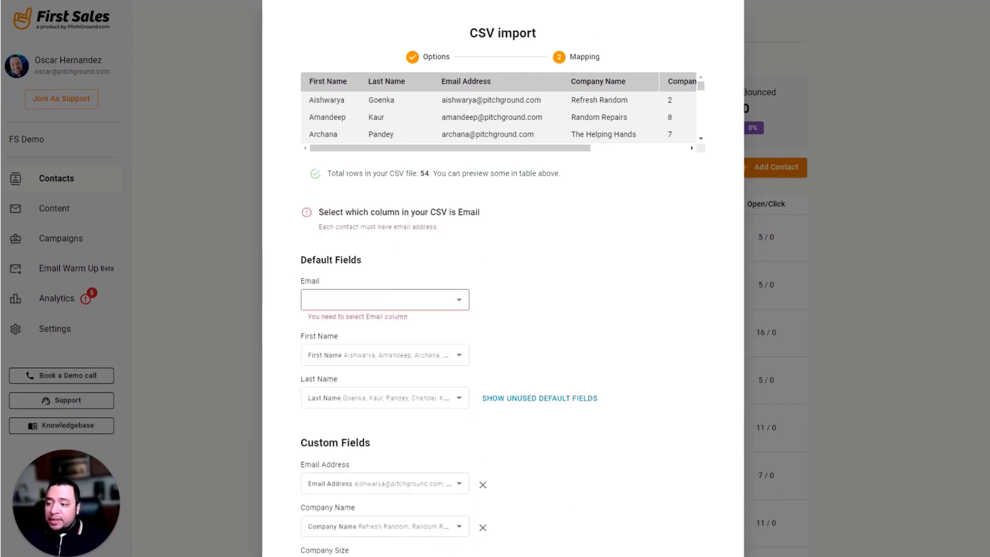
Step: Map the default Email field to the CSV's Email Address column
scroll(537, 316, "down", 2)
scroll(508, 294, "up", 2)
scroll(354, 332, "down", 2)
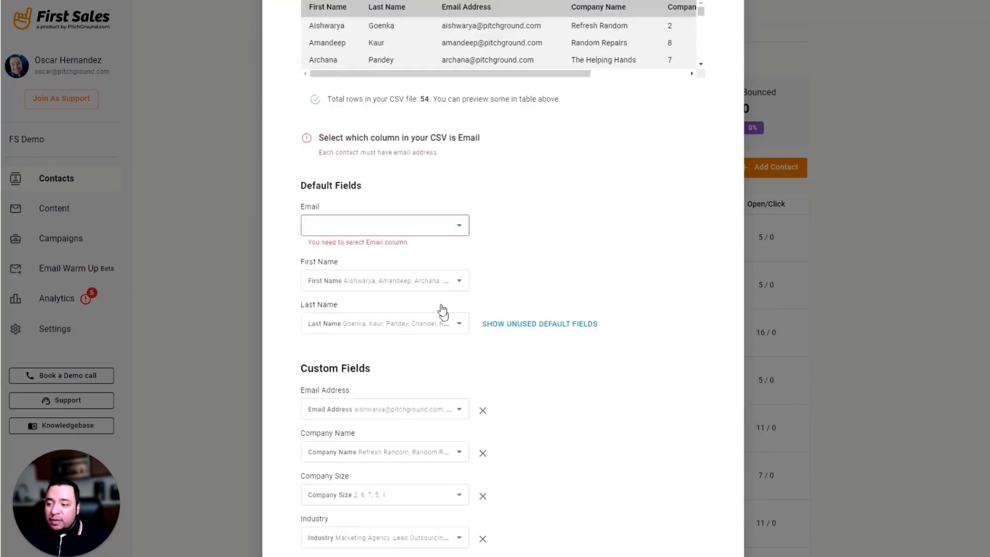
scroll(438, 289, "down", 1)
left_click(432, 195)
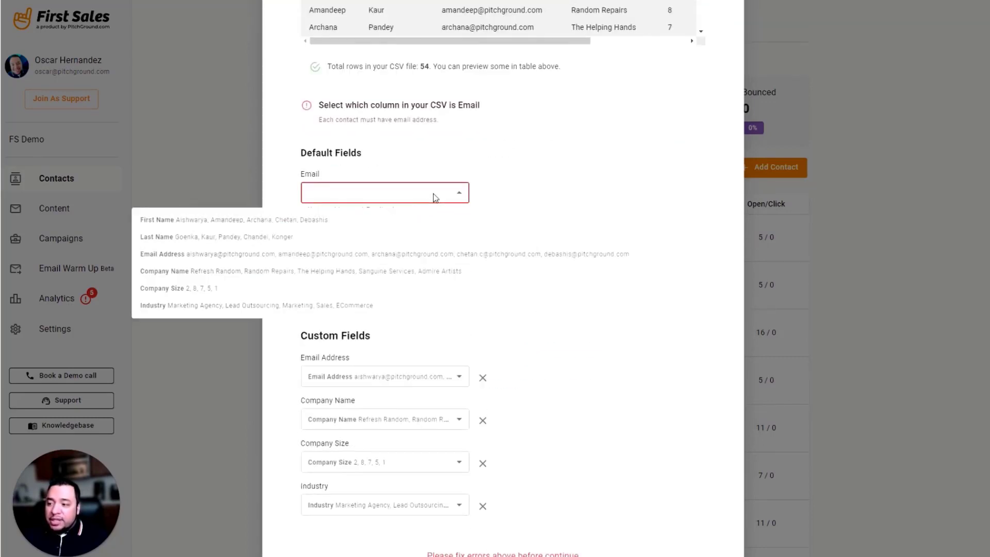
left_click(281, 254)
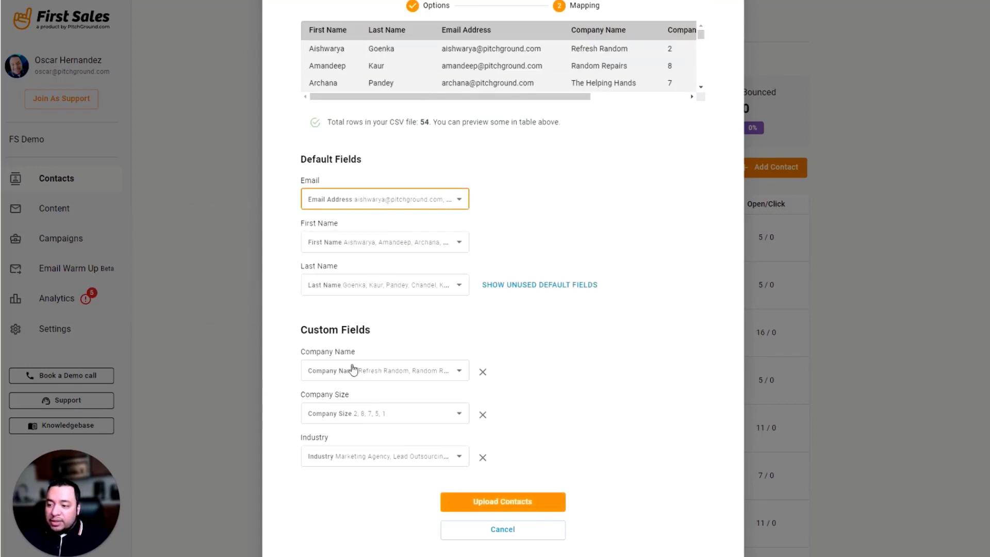
Step: Check the default and custom field mappings against the CSV preview, upload the contacts and close the import dialog
scroll(563, 400, "up", 2)
scroll(645, 342, "down", 1)
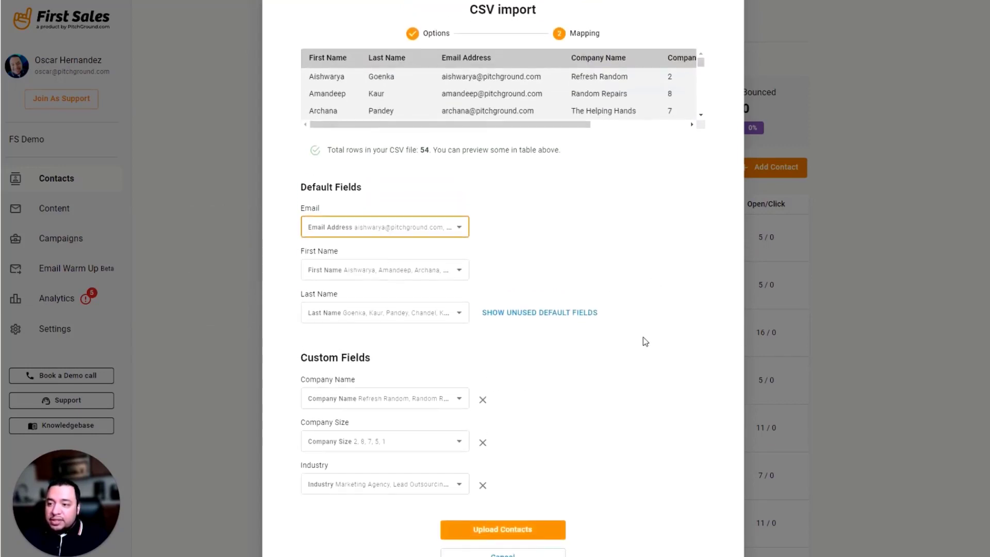
scroll(644, 340, "up", 1)
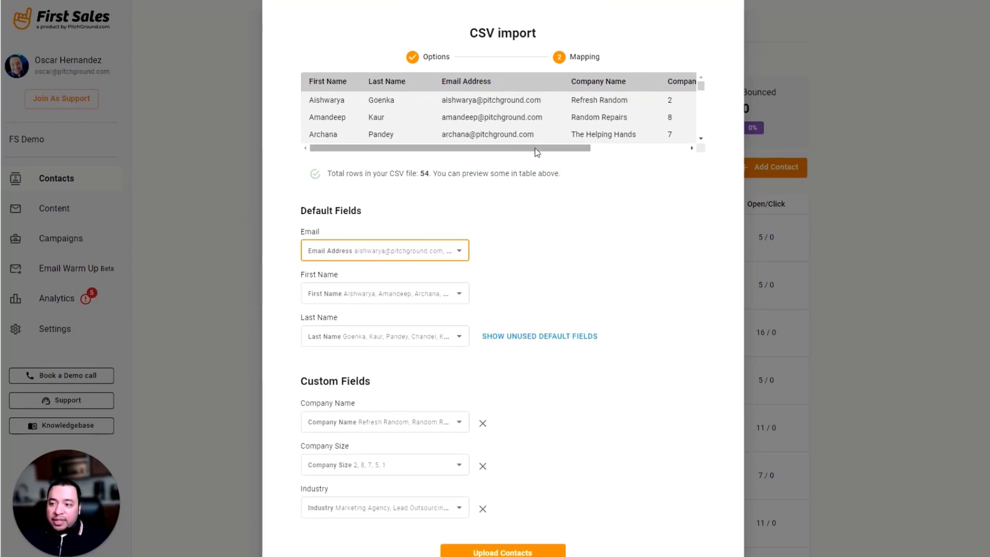
left_click(644, 148)
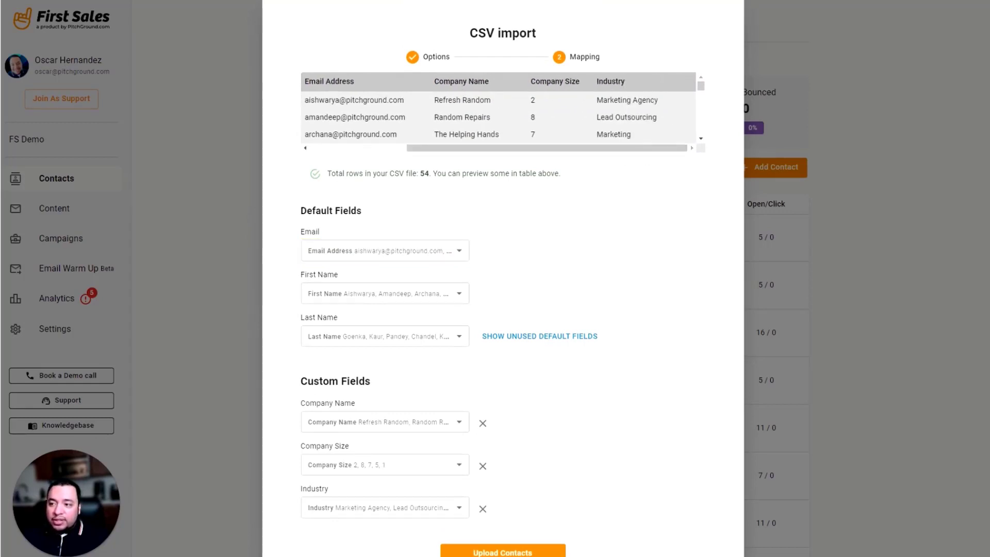
scroll(521, 391, "down", 2)
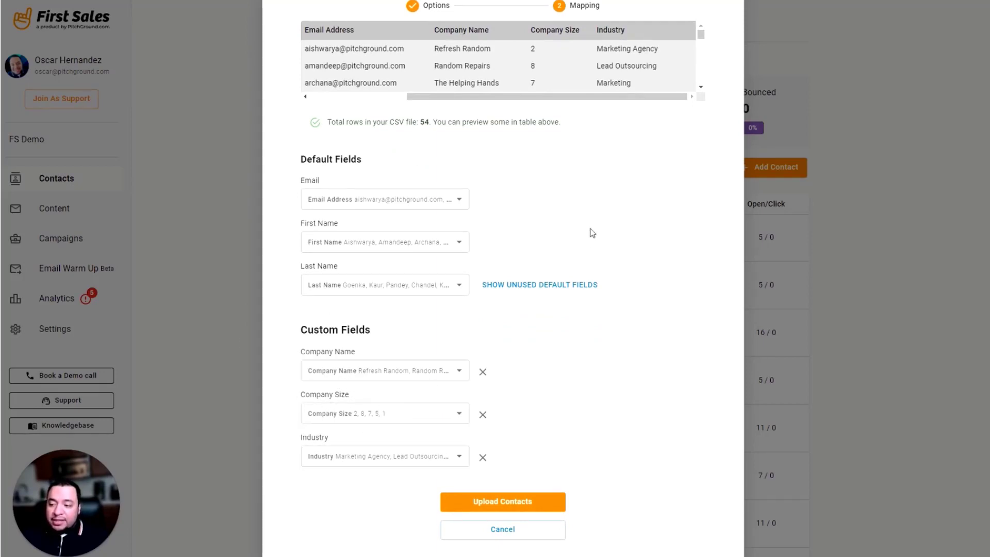
scroll(579, 327, "up", 2)
scroll(555, 367, "down", 2)
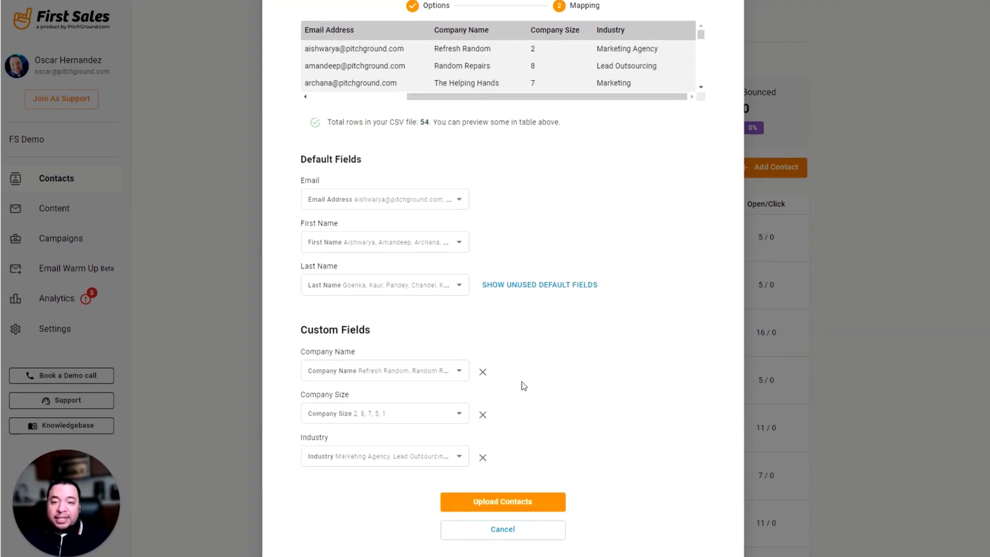
left_click(505, 507)
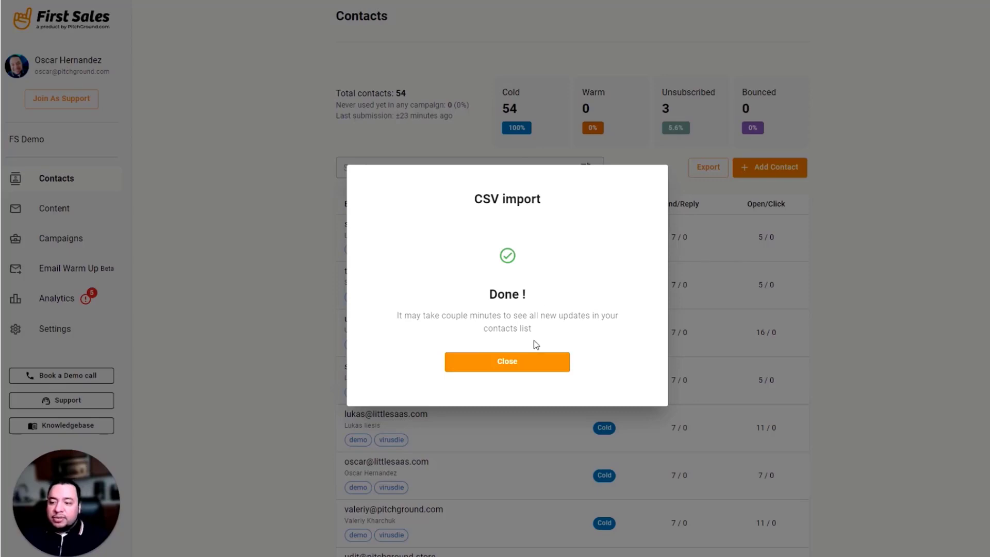
left_click(519, 361)
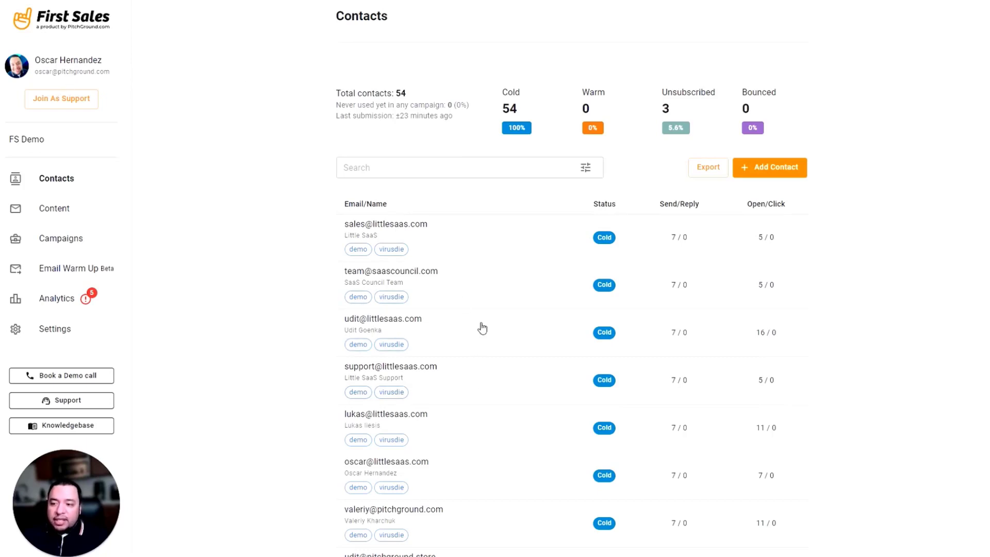
Step: Open the Little SaaS contact and examine its details, custom fields and available status options
left_click(500, 247)
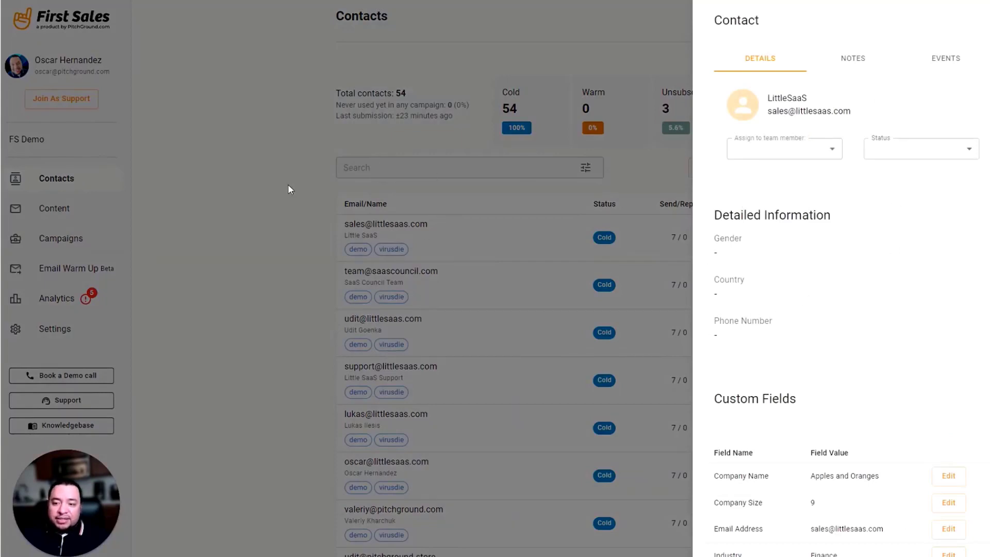
scroll(849, 497, "down", 2)
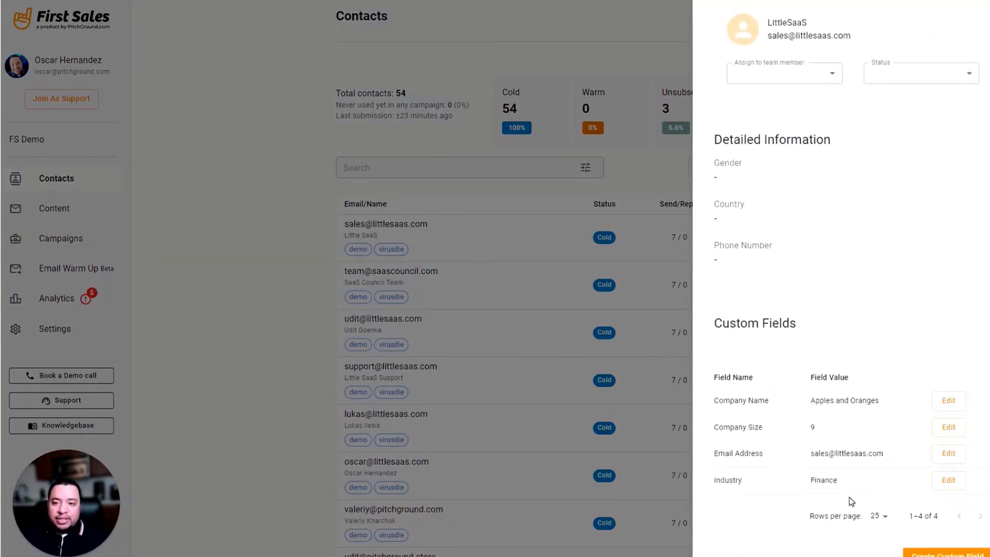
scroll(849, 497, "up", 2)
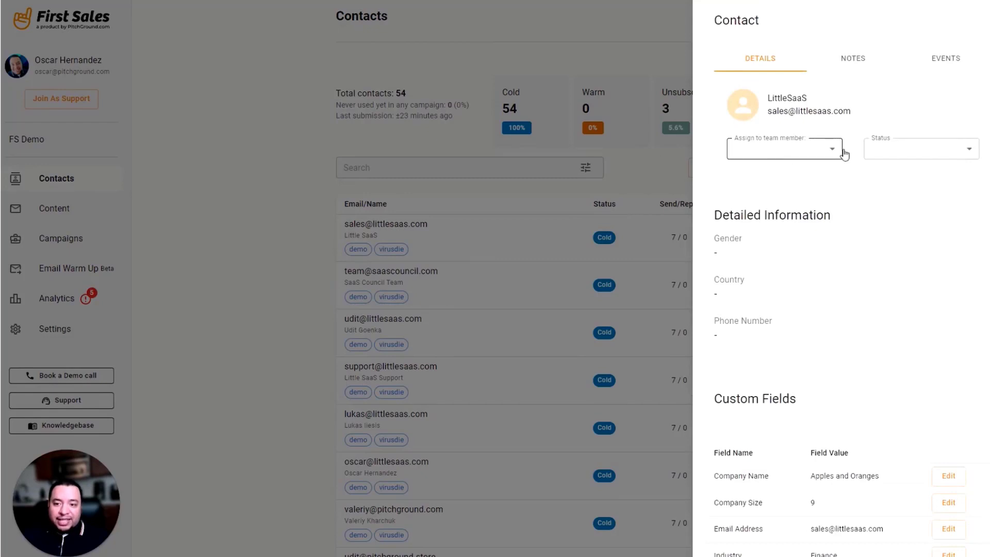
left_click(921, 154)
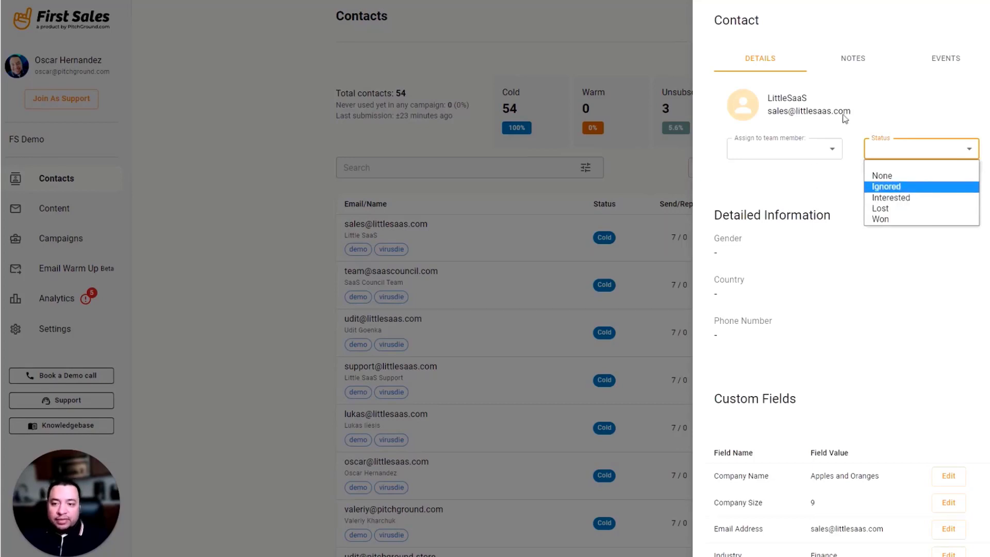
left_click(896, 98)
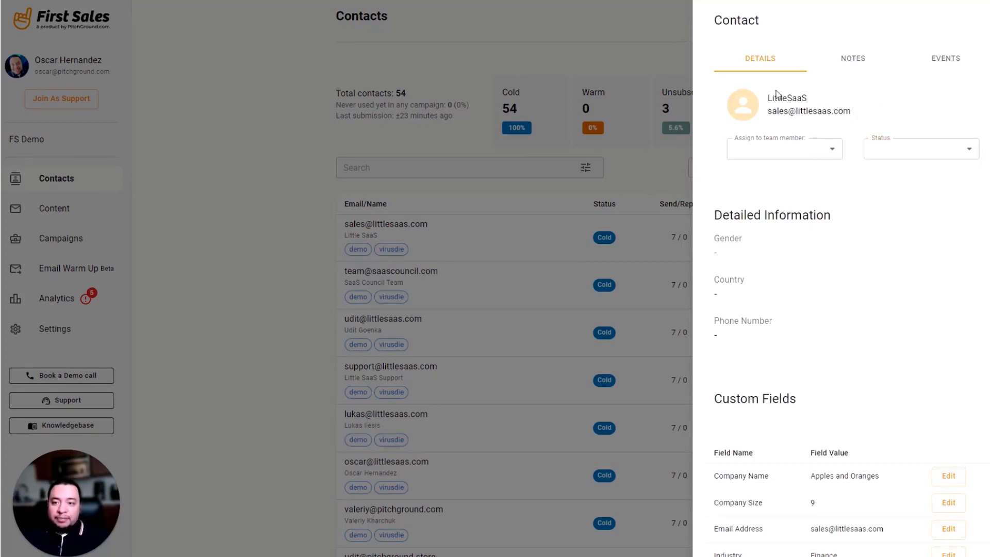
Step: Review the Little SaaS contact's notes and event history
left_click(853, 59)
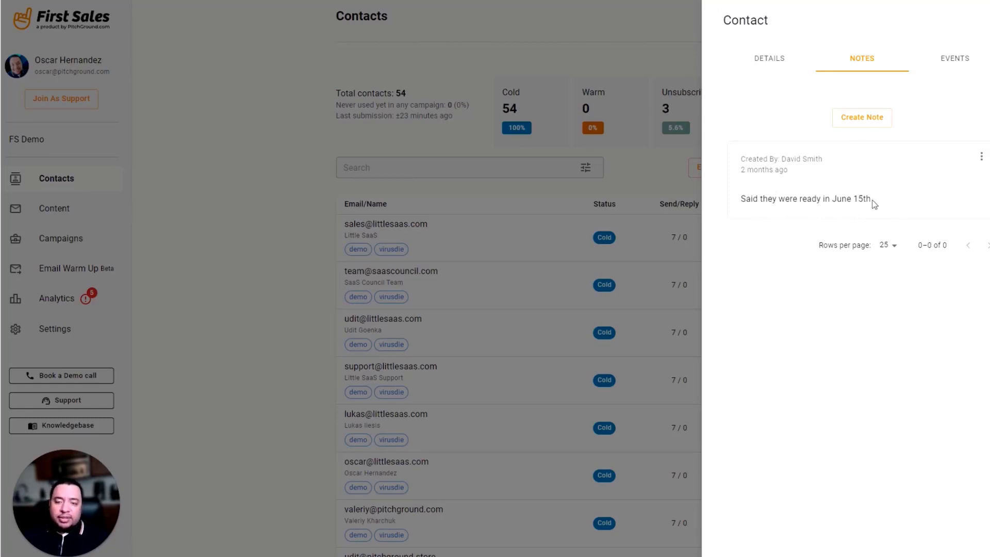
left_click(957, 62)
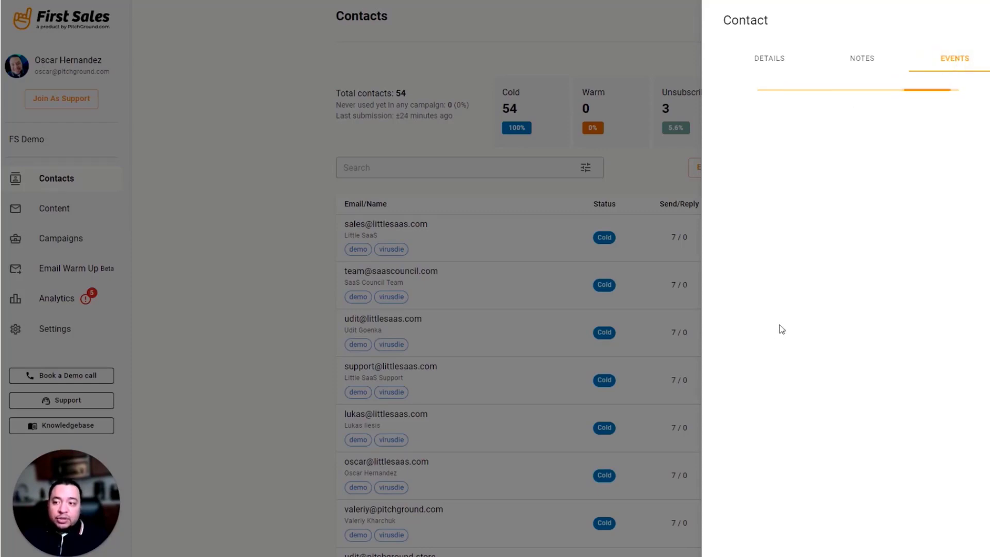
scroll(846, 338, "down", 8)
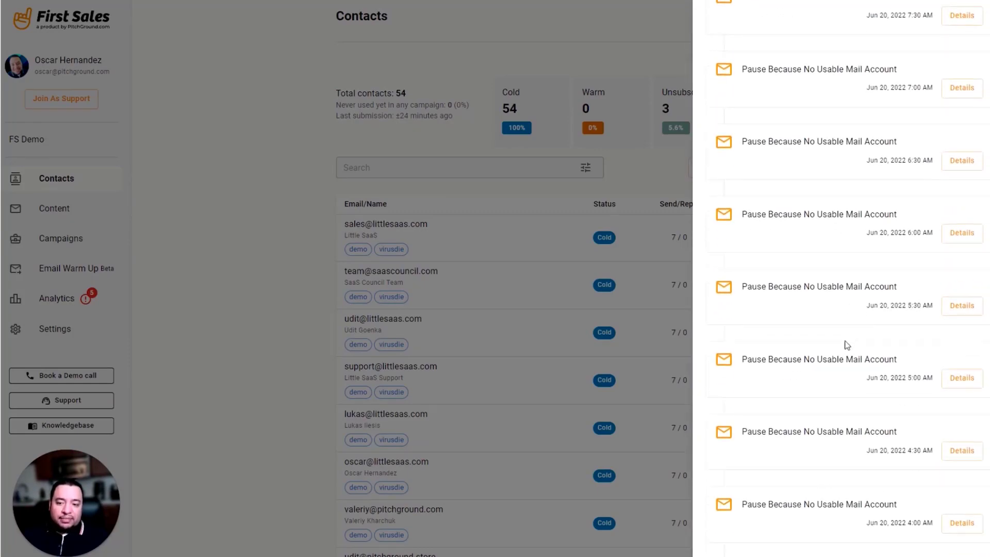
scroll(846, 362, "up", 8)
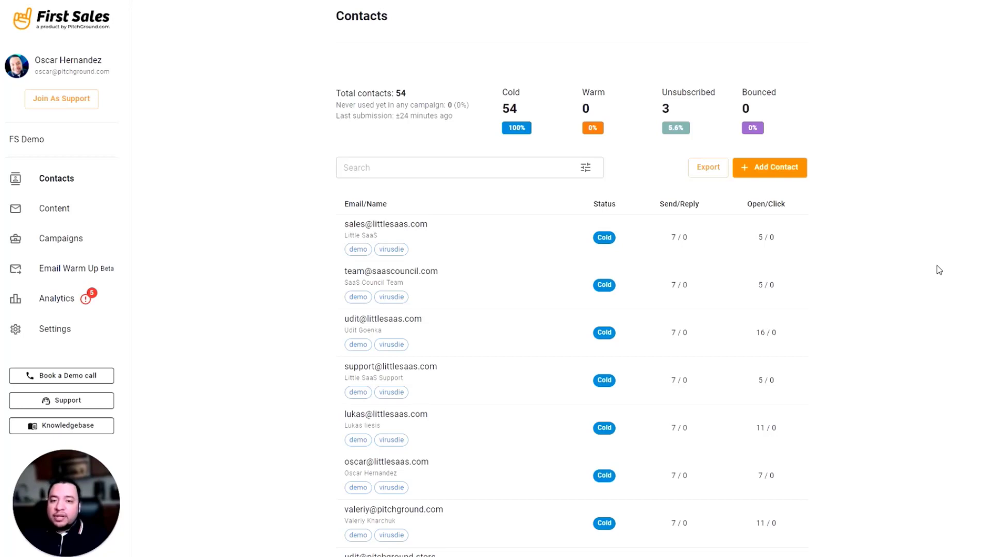
Step: Browse the content library's templates, subjects, body blocks and signatures
left_click(65, 211)
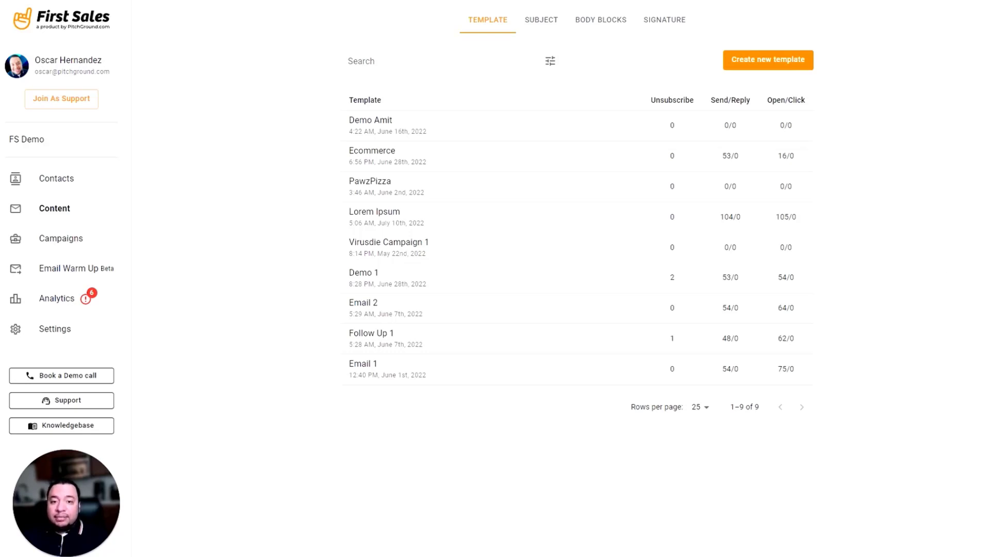
left_click(536, 28)
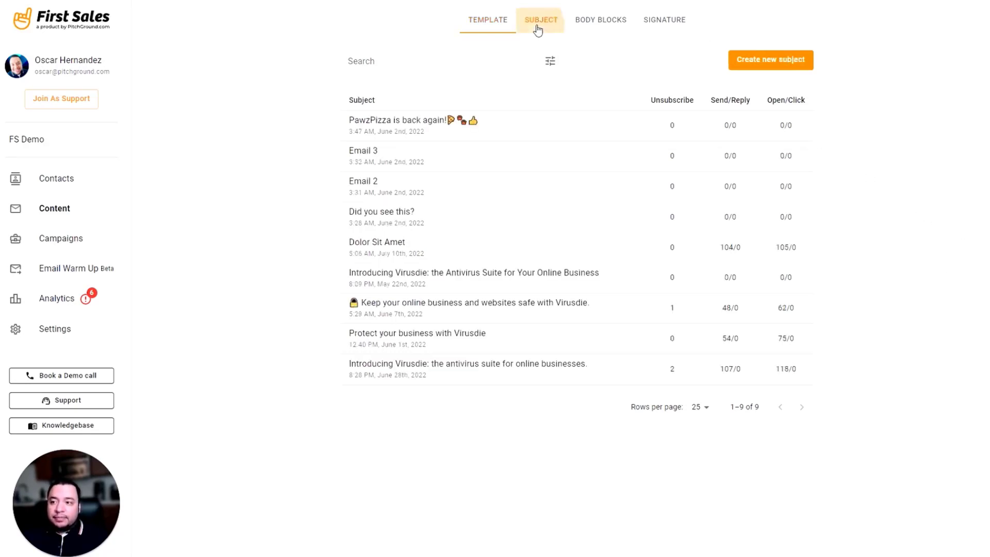
left_click(613, 33)
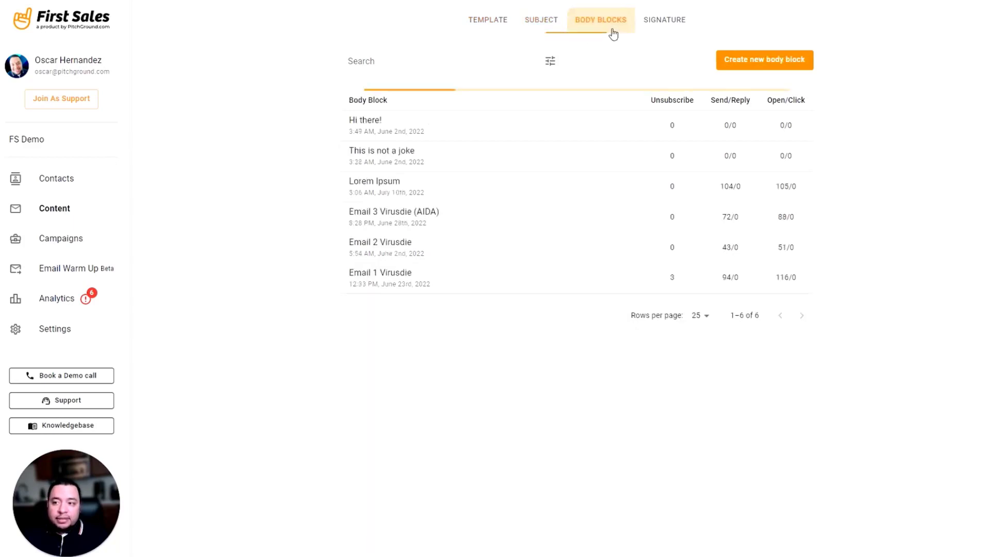
left_click(667, 31)
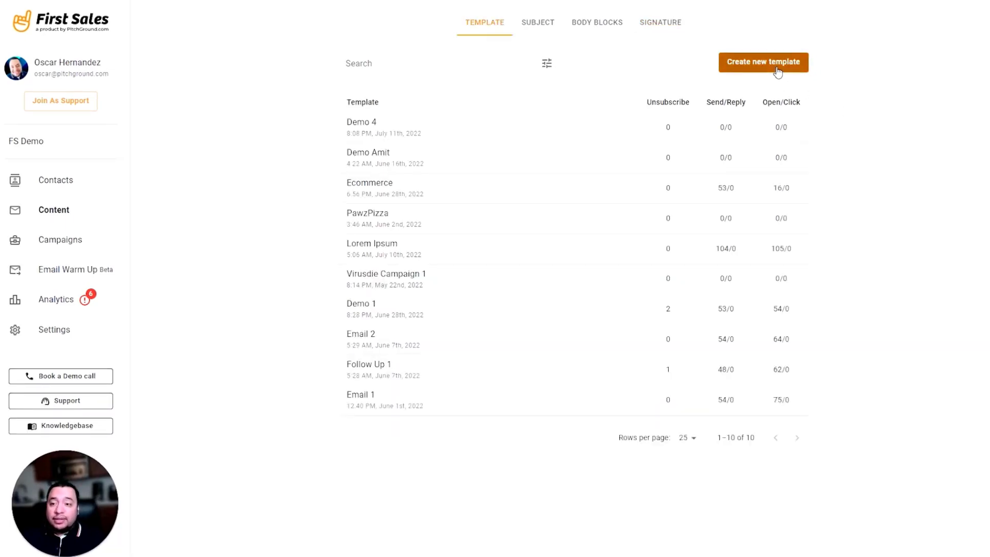
Step: Create a new email template titled "Demo 5" and open it in the Template Builder
left_click(778, 66)
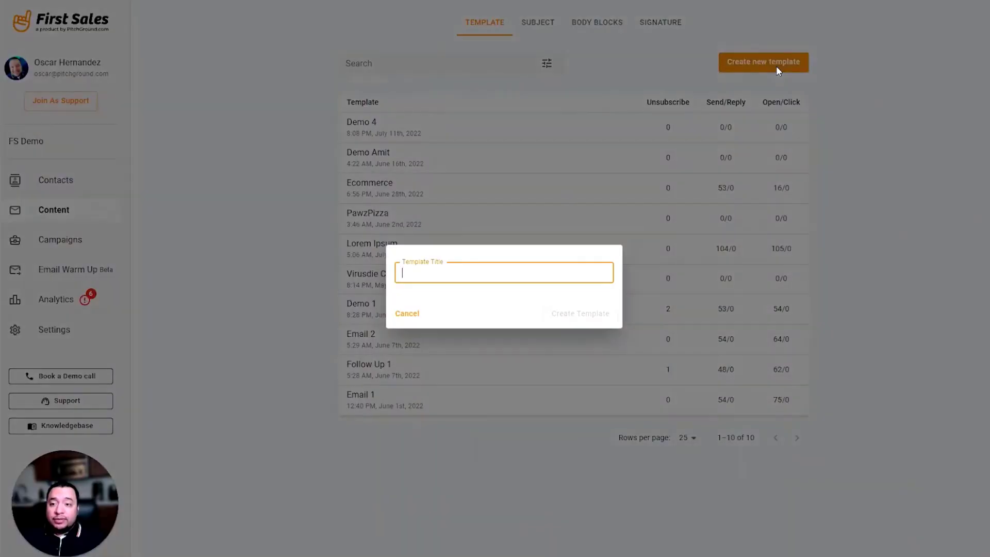
type("Demo 5")
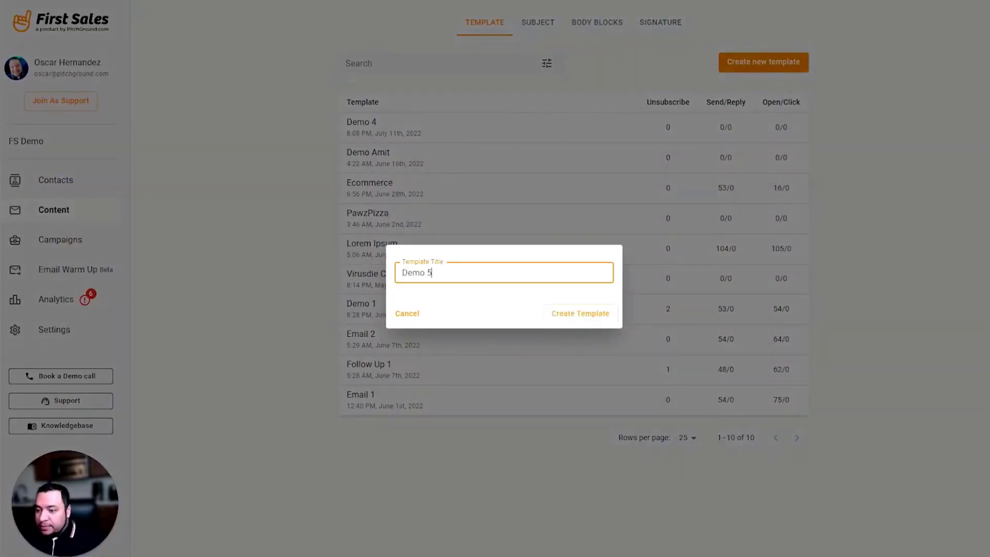
key("Return")
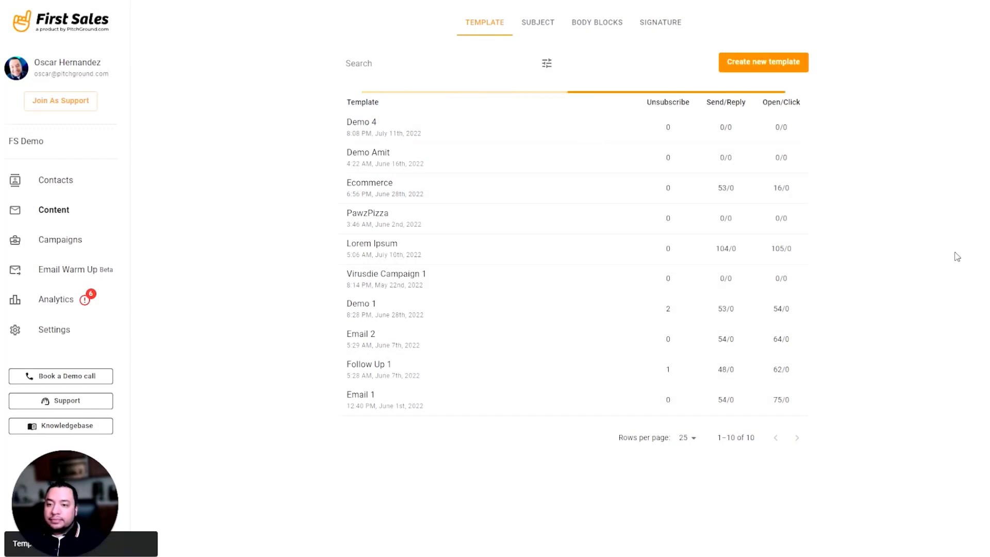
left_click(470, 135)
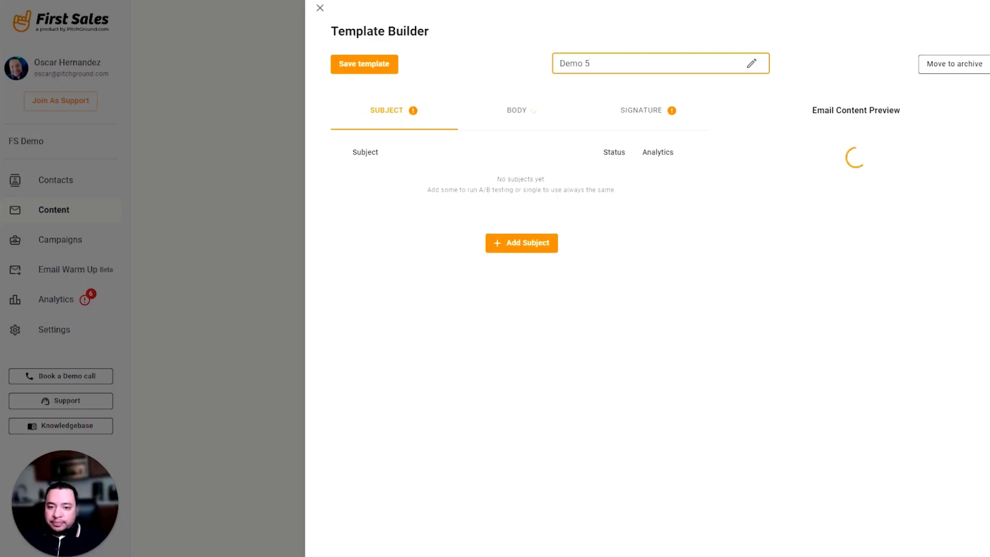
Step: Add the subjects "Introducing Virusdie: the antivirus suite for online businesses." and "Protect your business with Virusdie" to the Demo 5 template
left_click(521, 245)
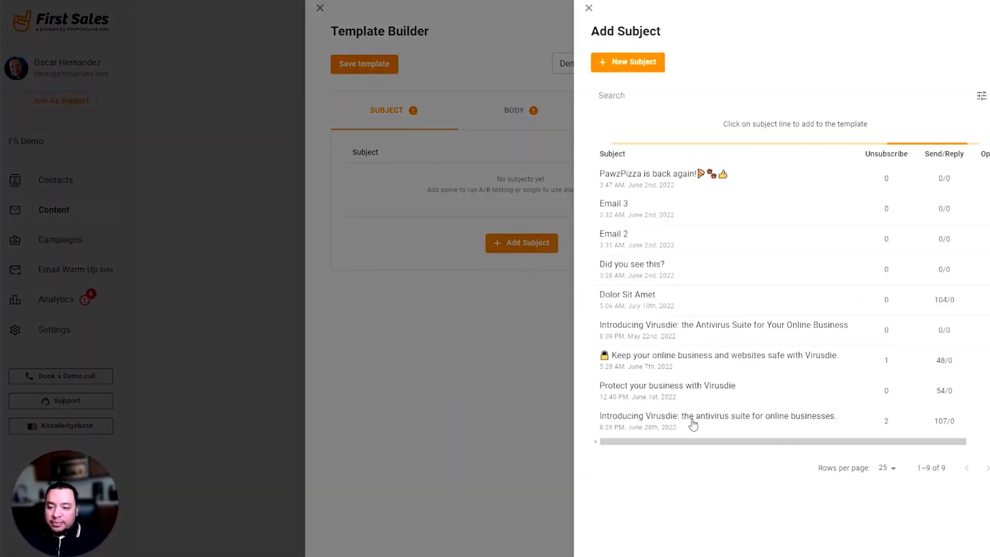
left_click(691, 422)
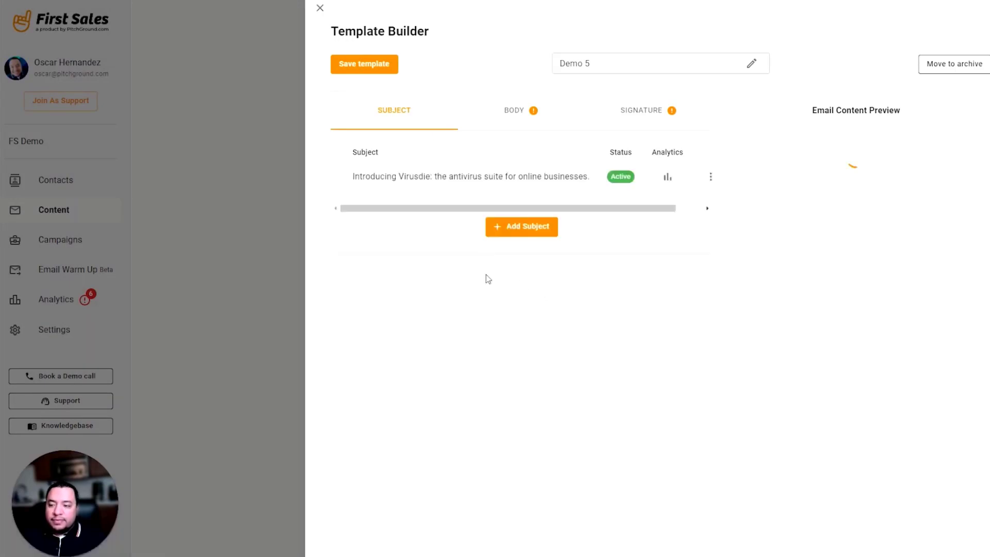
left_click(528, 227)
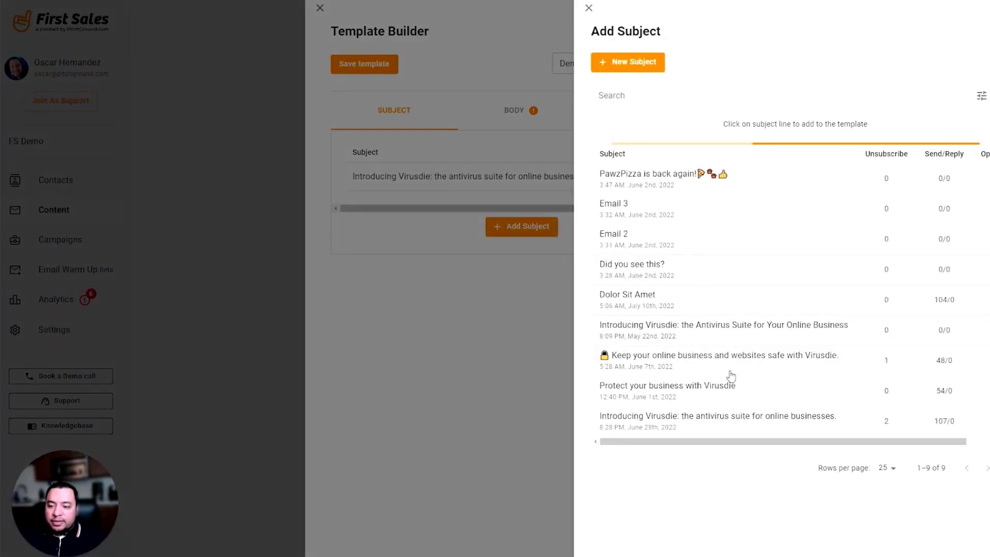
left_click(723, 394)
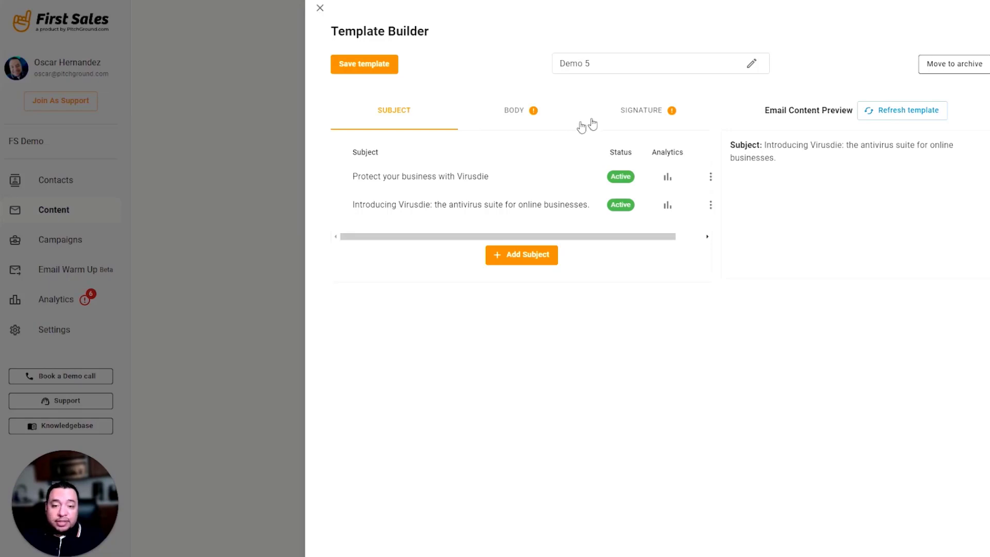
Step: Add the "Email 1 Virusdie" body block to Body 1 of the template
left_click(531, 121)
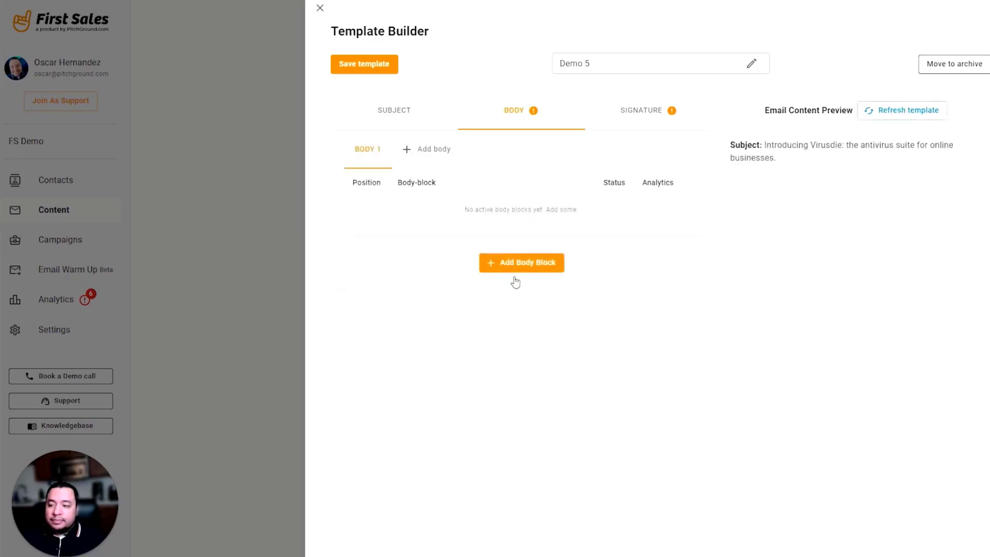
left_click(524, 267)
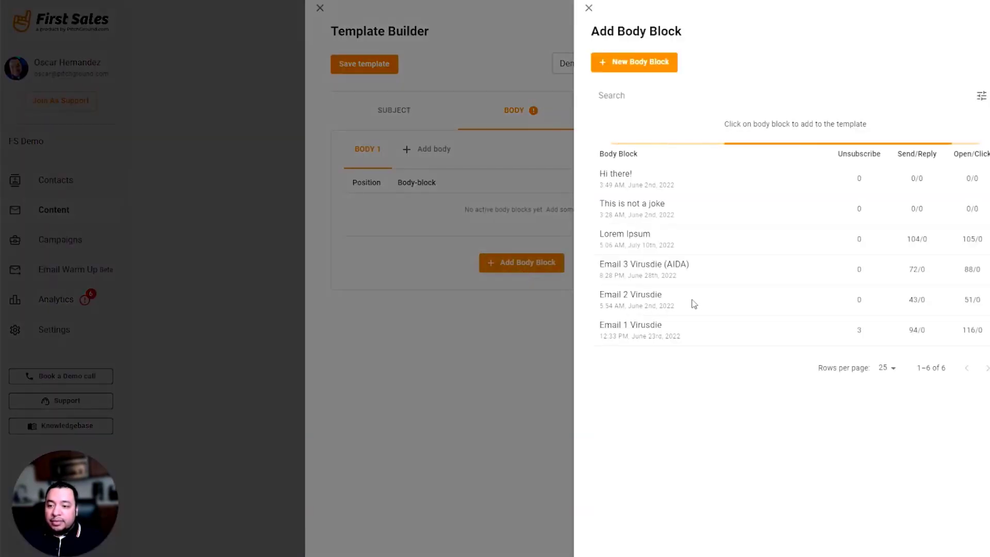
left_click(762, 330)
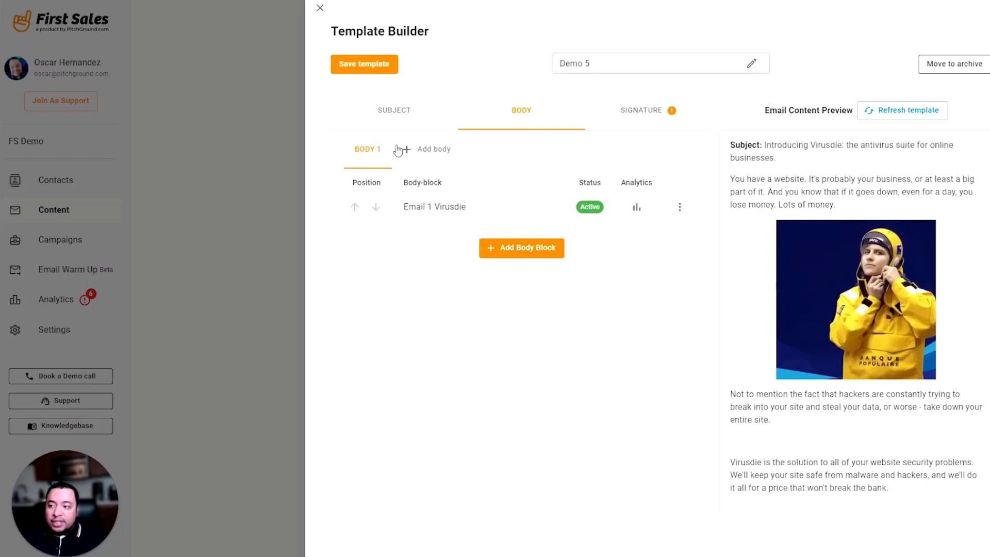
Step: Add a second body to the template and insert the "Email 3 Virusdie (AIDA)" body block into it
left_click(438, 149)
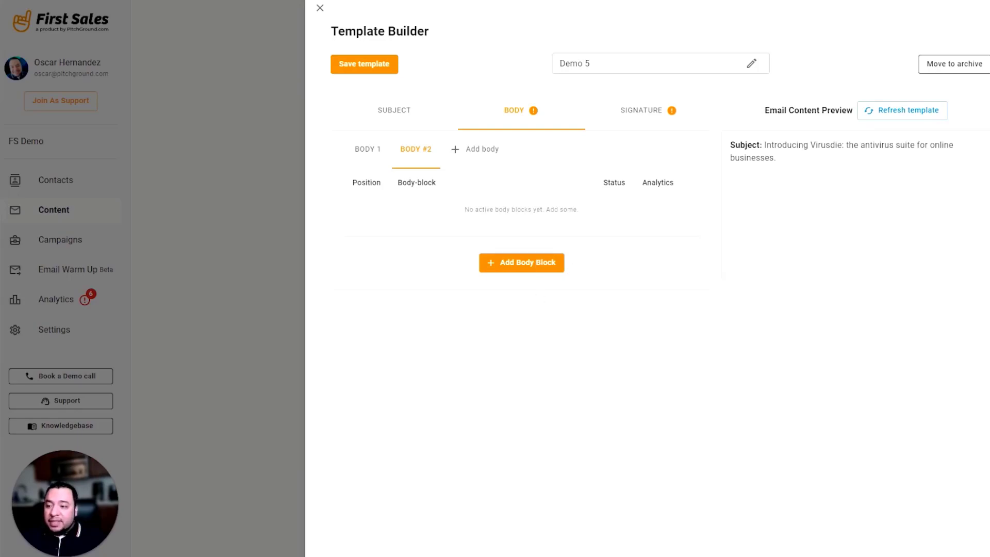
left_click(528, 265)
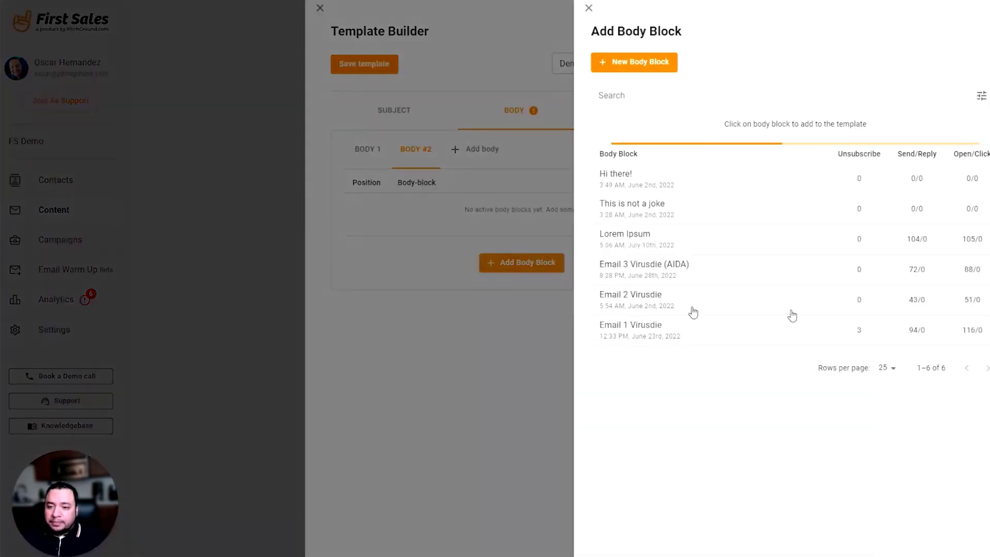
left_click(706, 275)
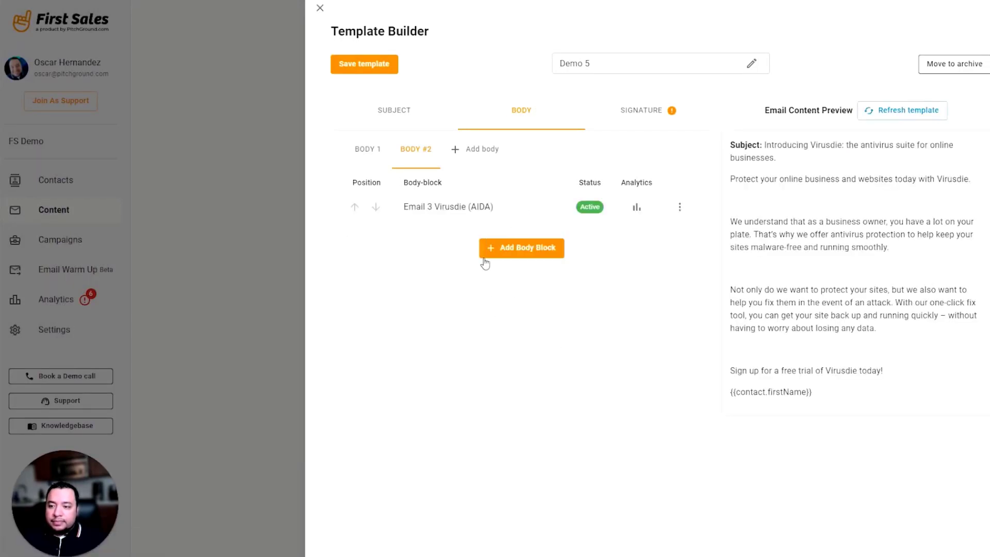
Step: Add the "Lorem Ipsum" body block to Body #2 and check the combined email in the content preview
left_click(515, 249)
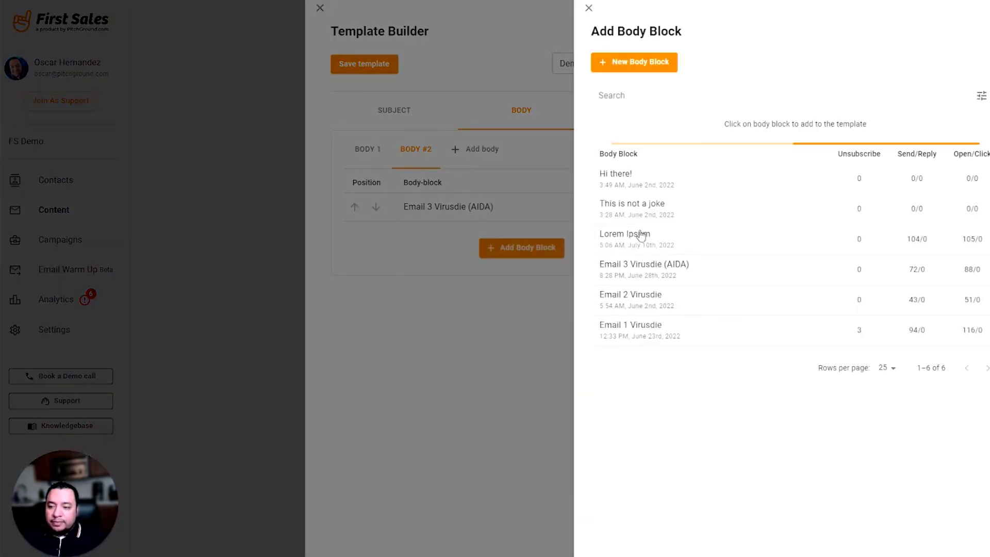
left_click(690, 237)
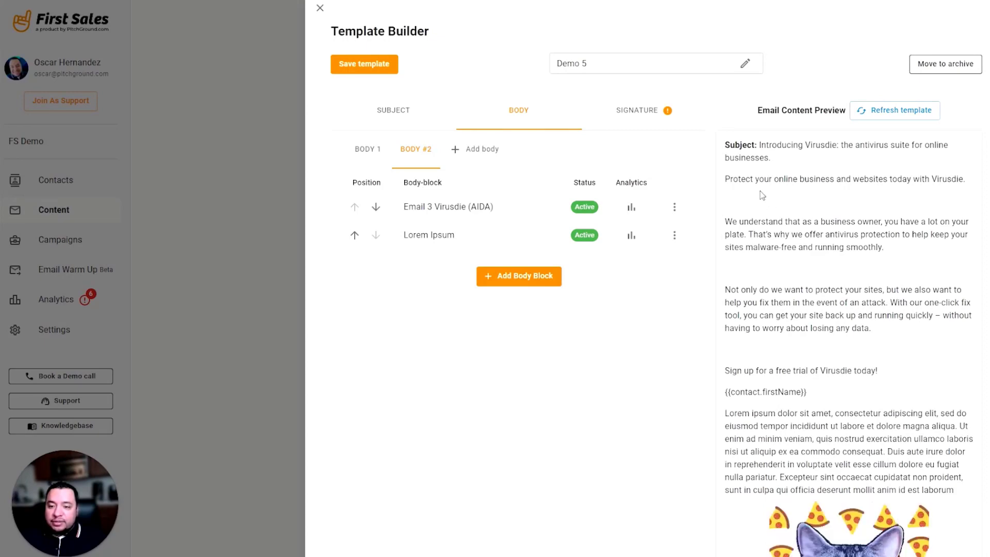
scroll(644, 278, "down", 3)
scroll(644, 279, "up", 3)
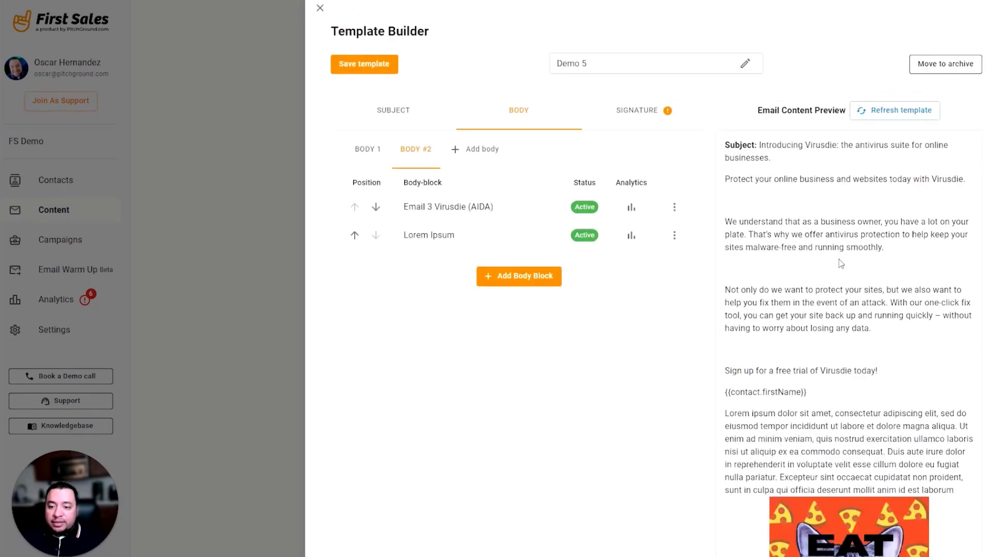
scroll(675, 234, "down", 3)
scroll(675, 235, "up", 3)
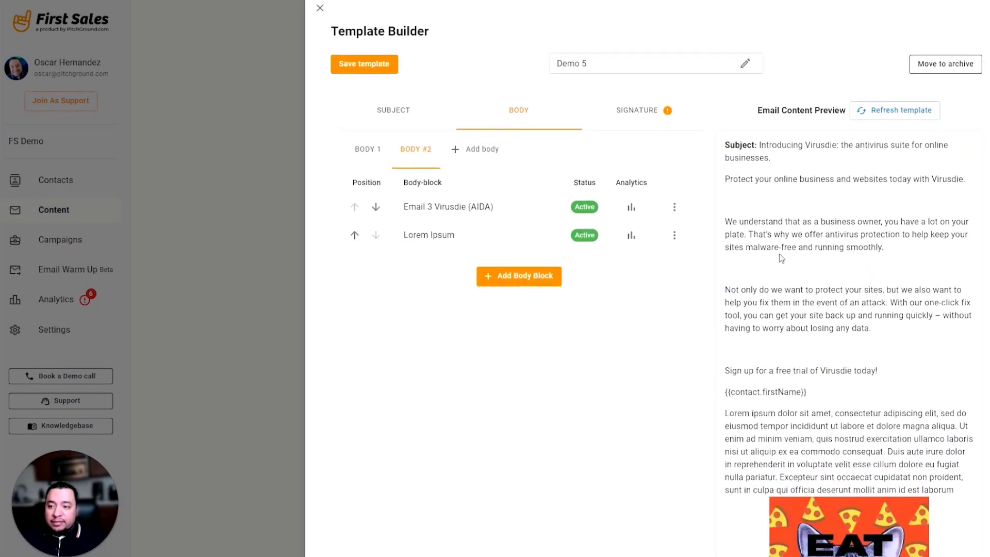
Step: Archive the "Lorem Ipsum" body block in Body #2 of the template
left_click(675, 235)
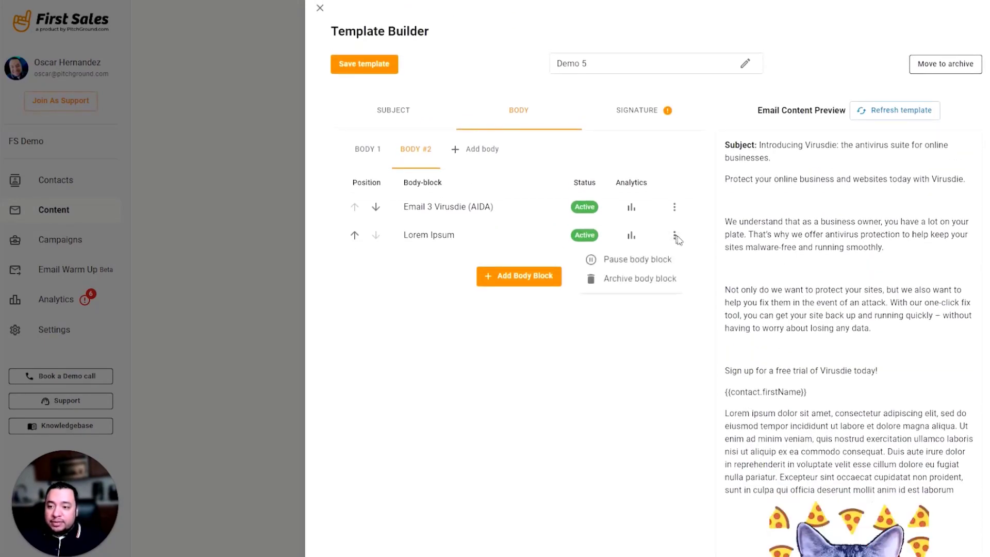
left_click(631, 282)
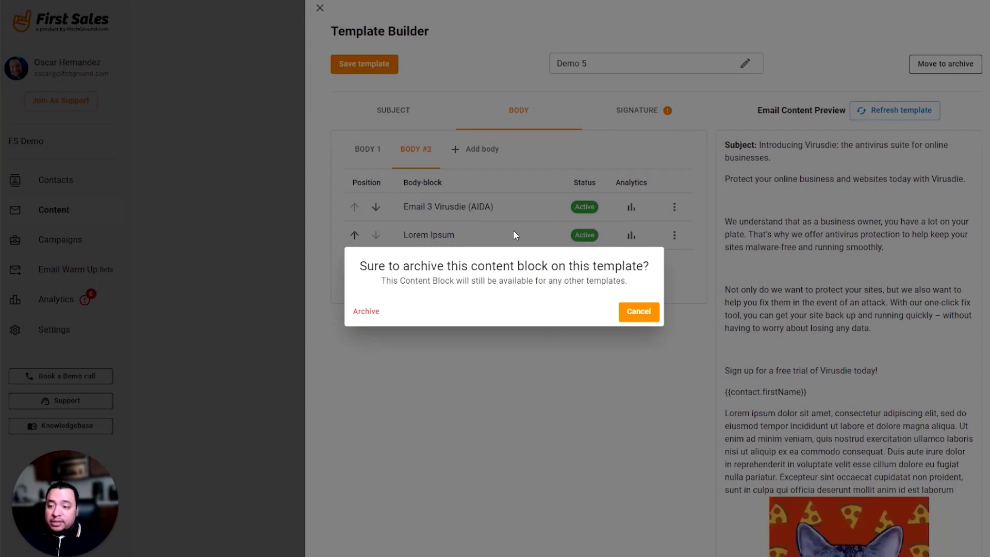
left_click(366, 311)
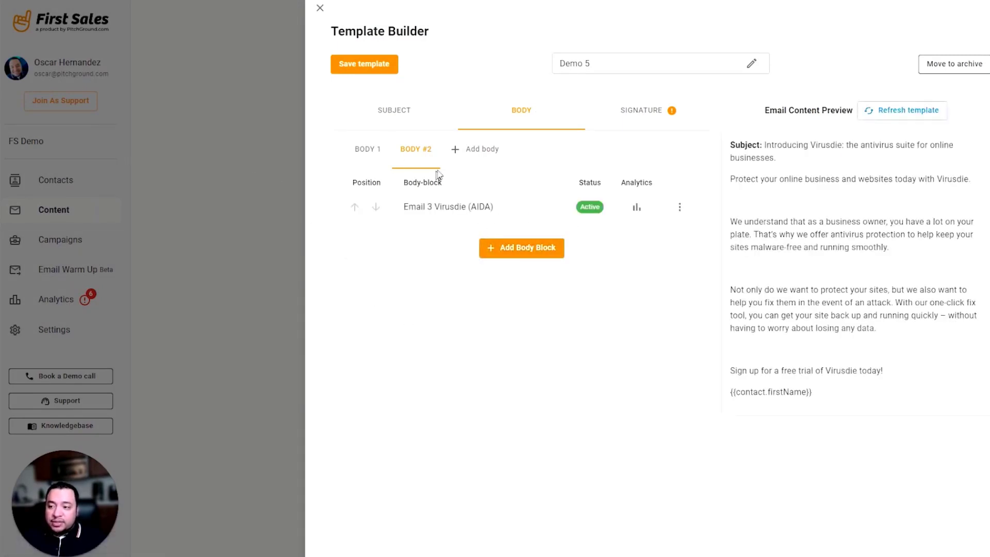
Step: Add the last signature in the signature library and the one directly above it to the template, and close the Template Builder
left_click(641, 119)
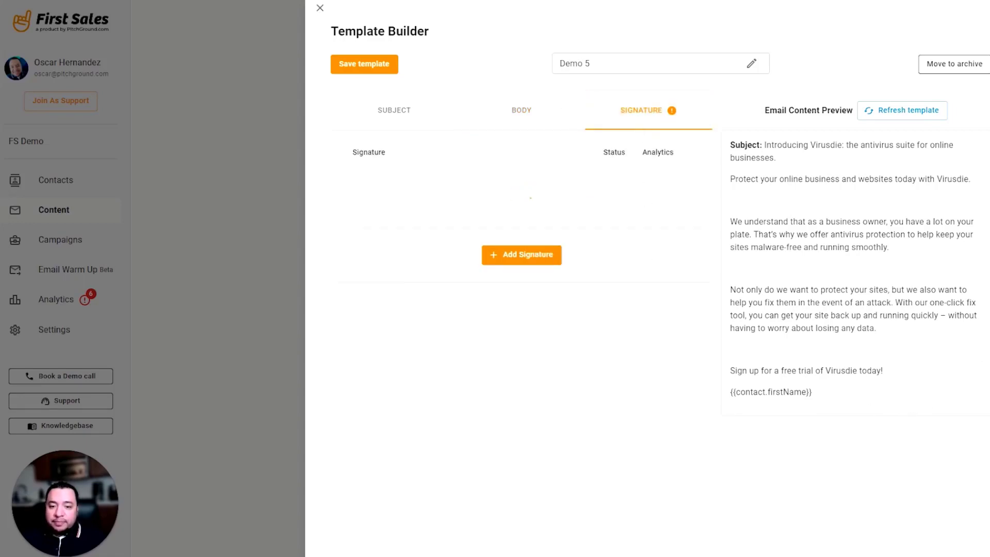
left_click(537, 247)
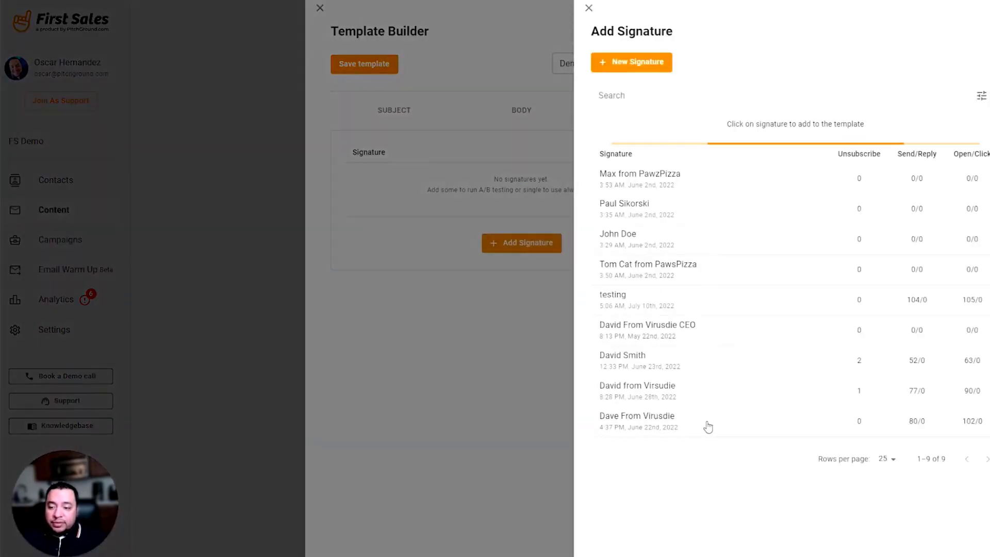
left_click(706, 426)
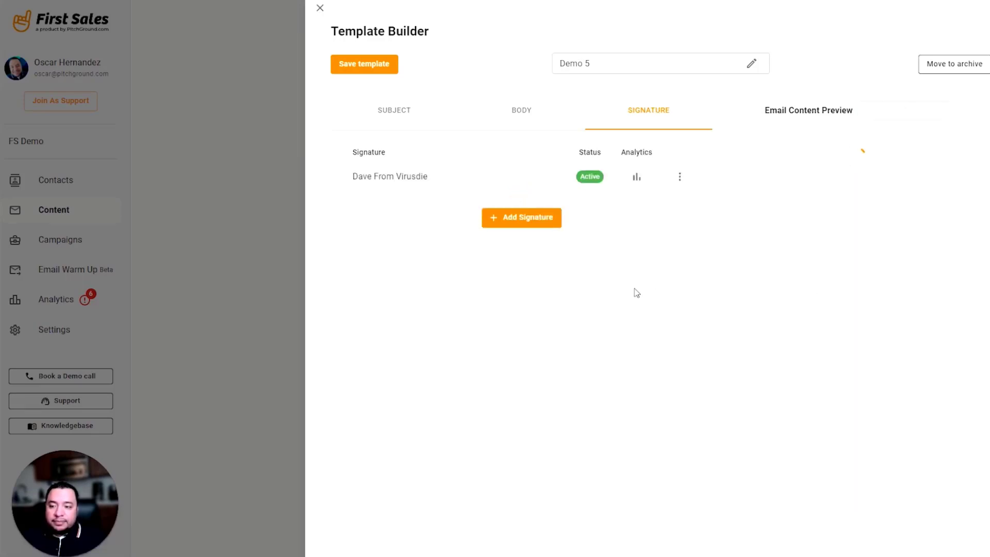
left_click(521, 222)
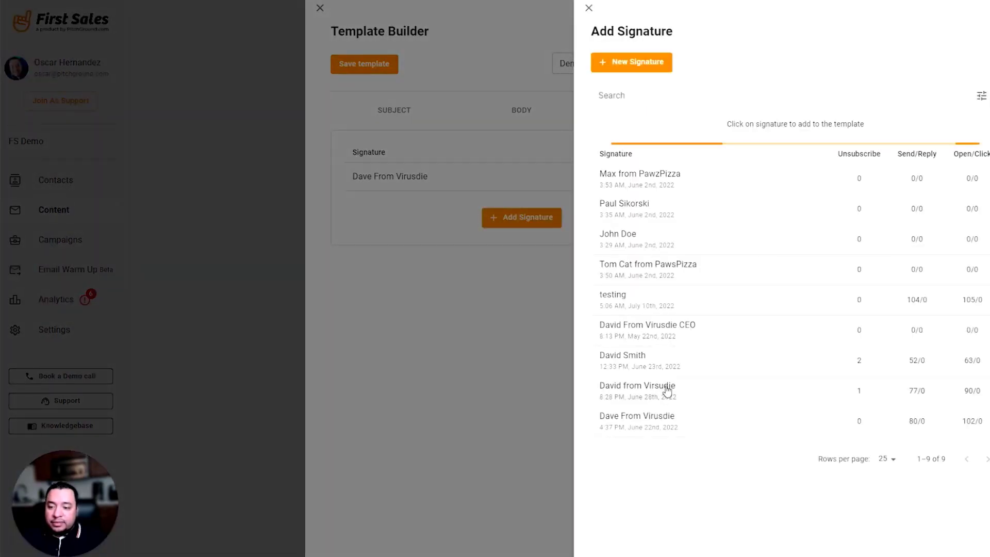
left_click(666, 386)
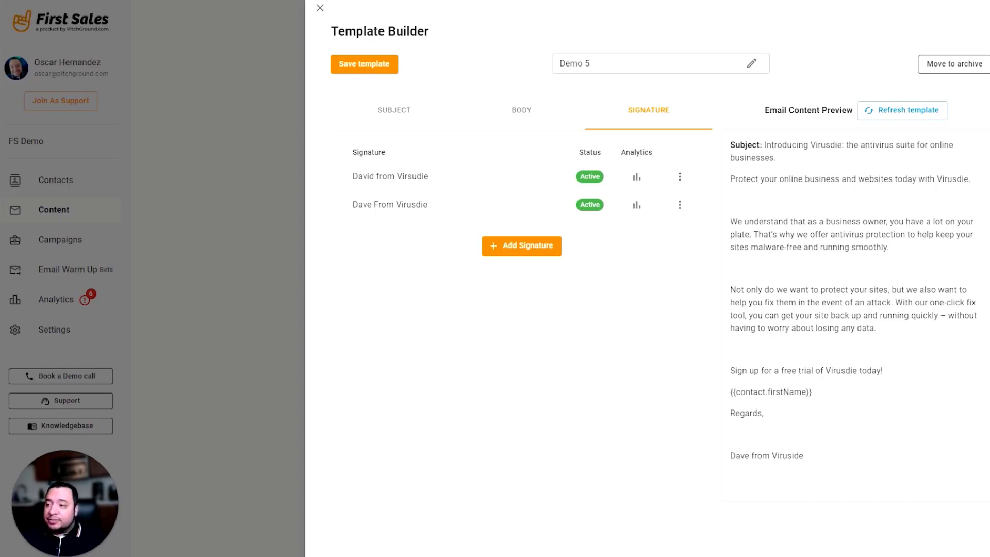
left_click(320, 8)
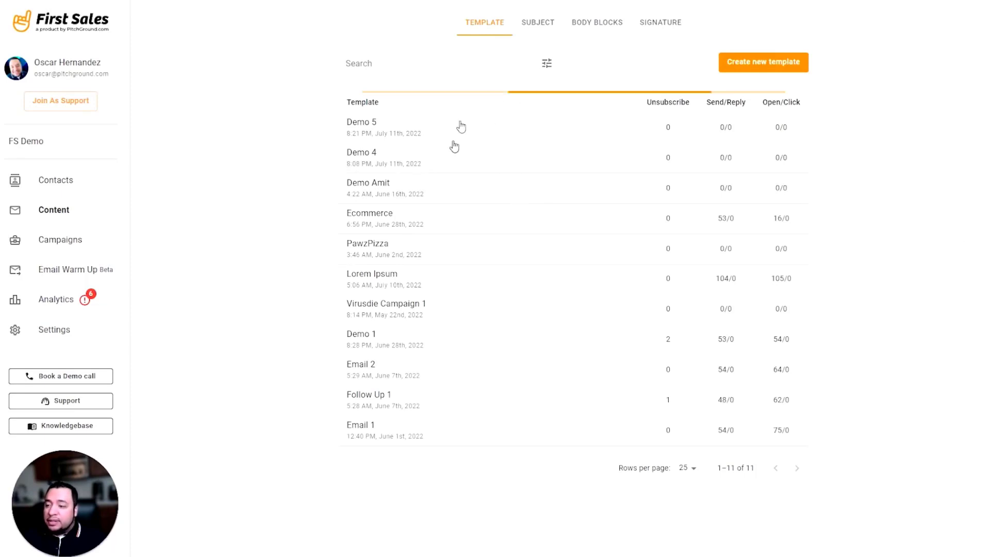
Step: Create a new campaign named "A demo 6"
left_click(40, 241)
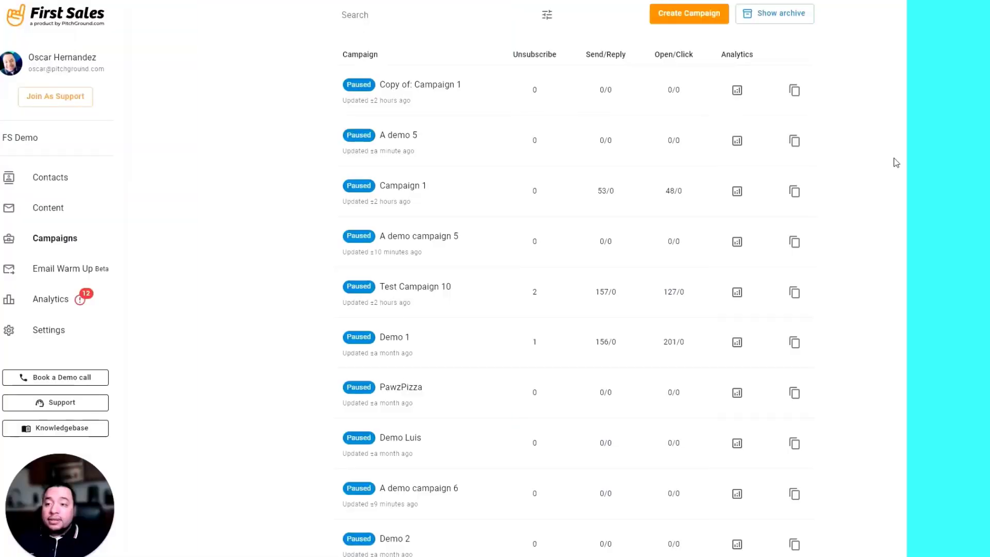
left_click(679, 18)
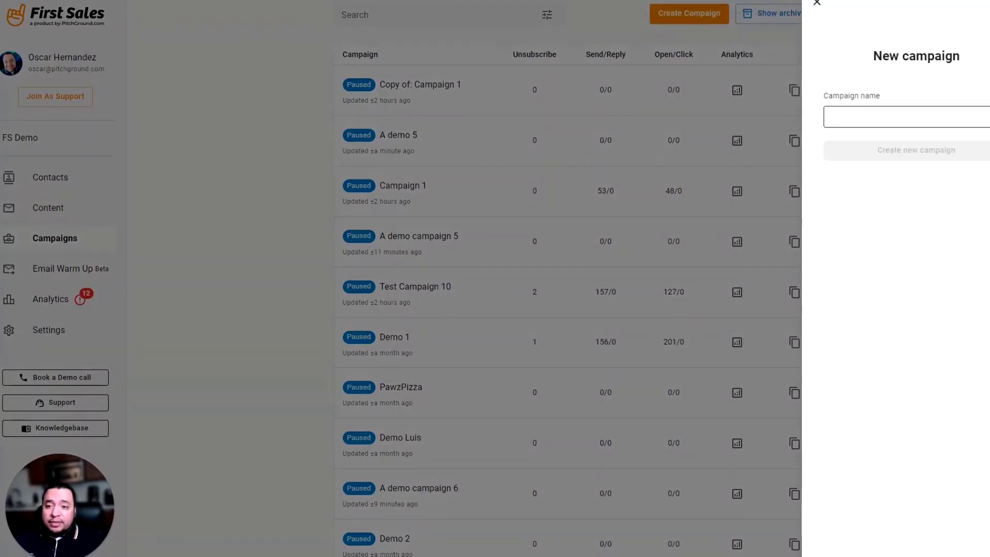
type("A demo 6")
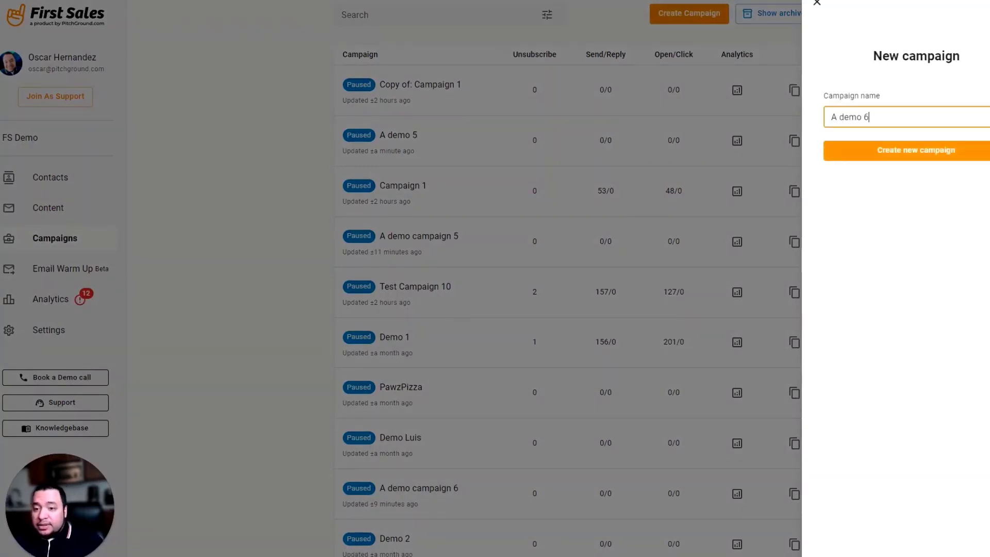
key("Return")
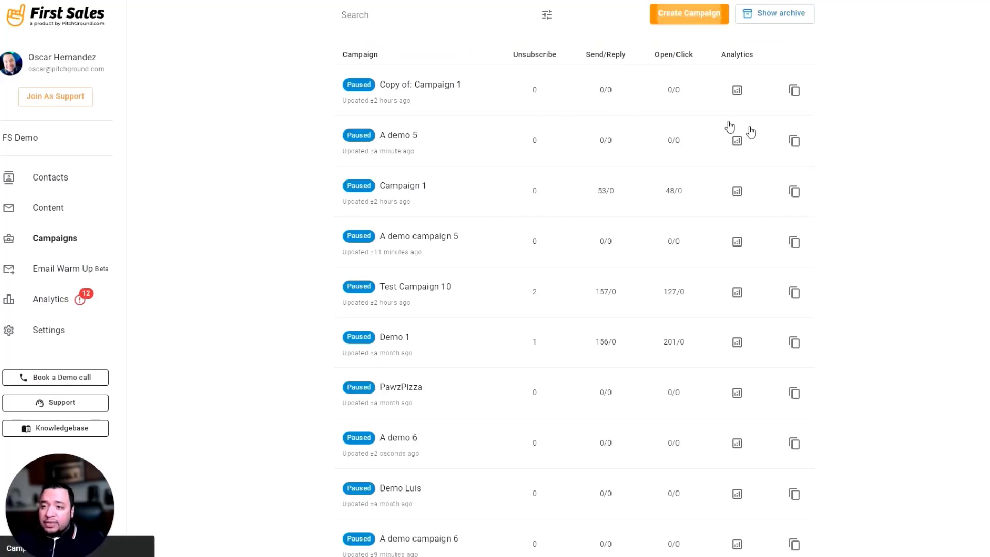
Step: Open the "A demo 6" campaign, attach a grabfirstsales.com mail account to it, and continue to the Contacts stage
scroll(683, 447, "down", 1)
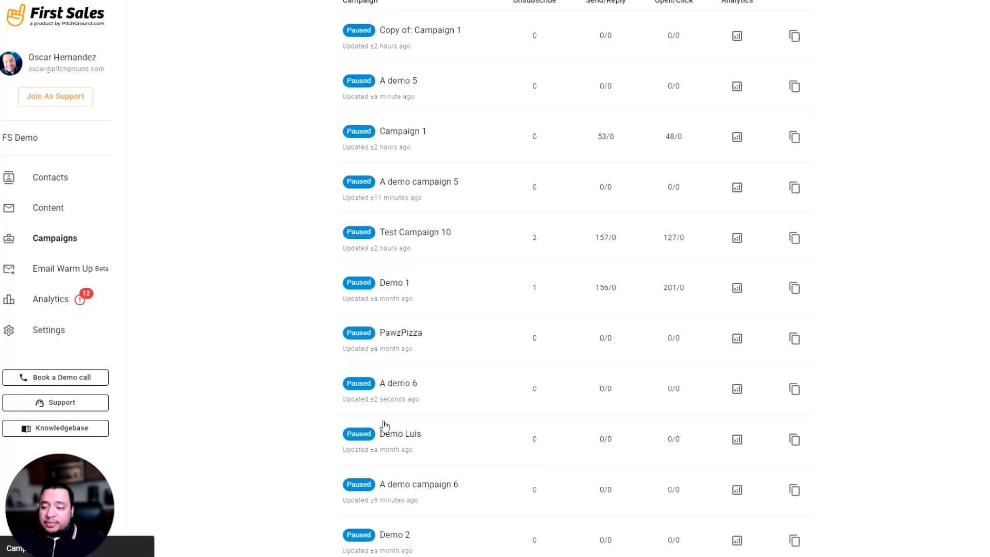
left_click(422, 398)
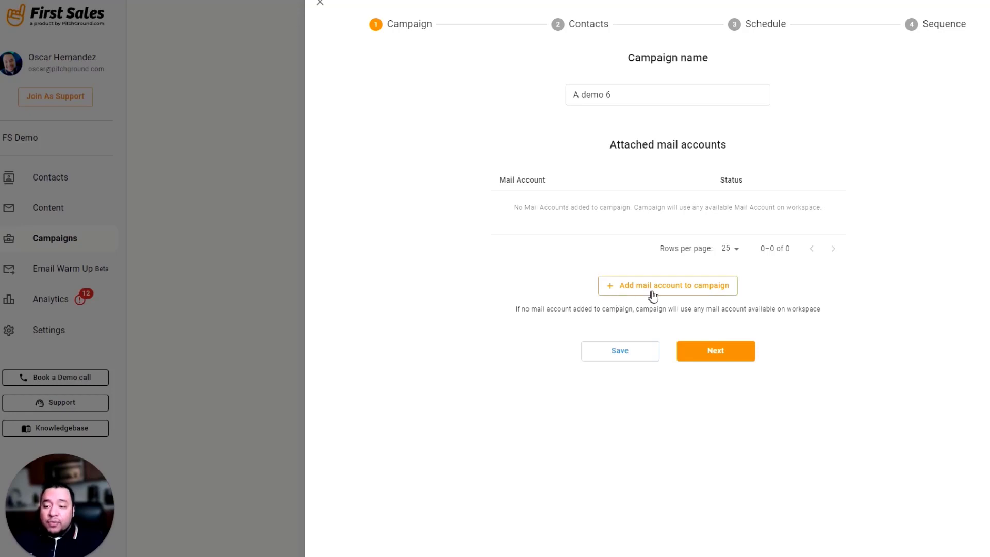
left_click(682, 287)
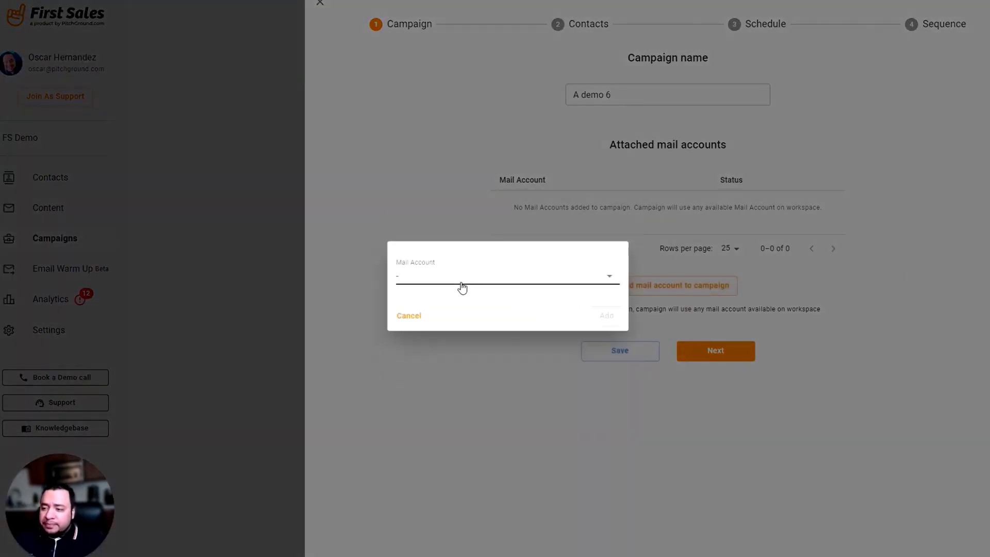
left_click(453, 281)
left_click(448, 302)
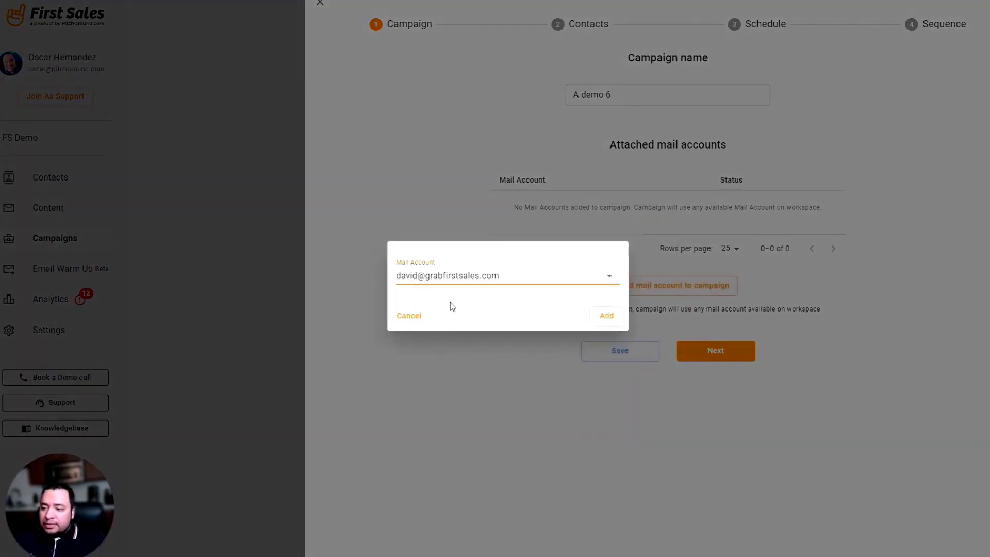
left_click(606, 322)
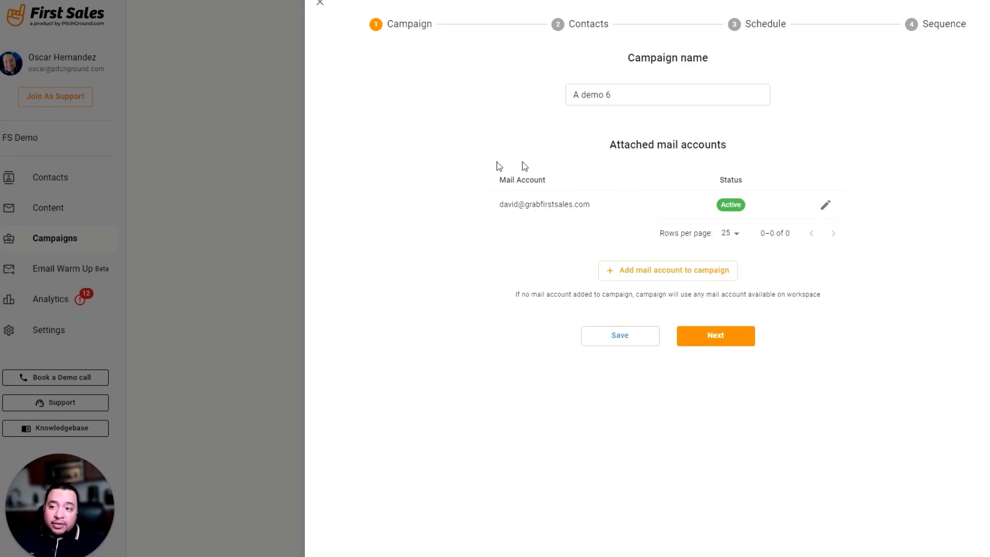
left_click(731, 343)
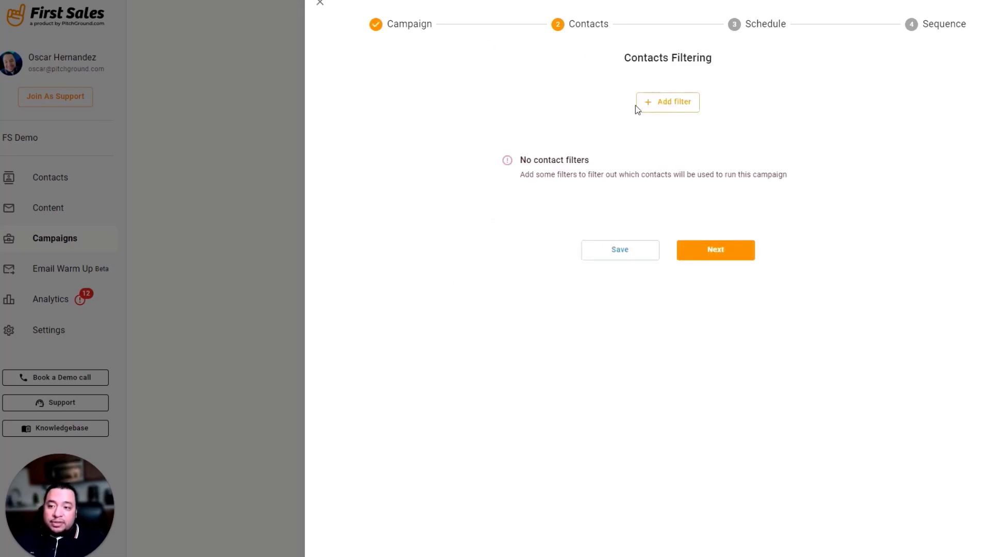
Step: Add a contact filter that keeps only contacts with the tag "demo" (Has Tag)
left_click(672, 103)
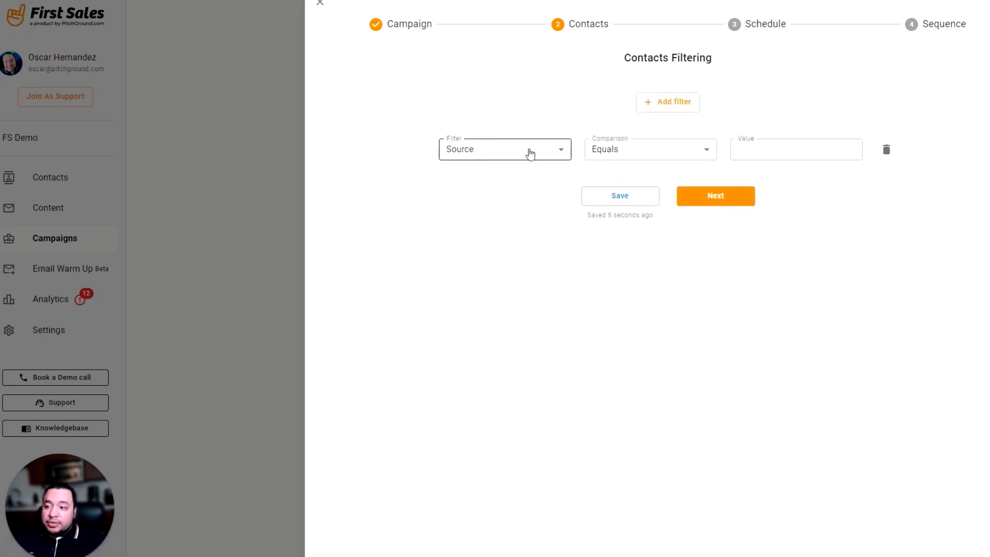
left_click(506, 155)
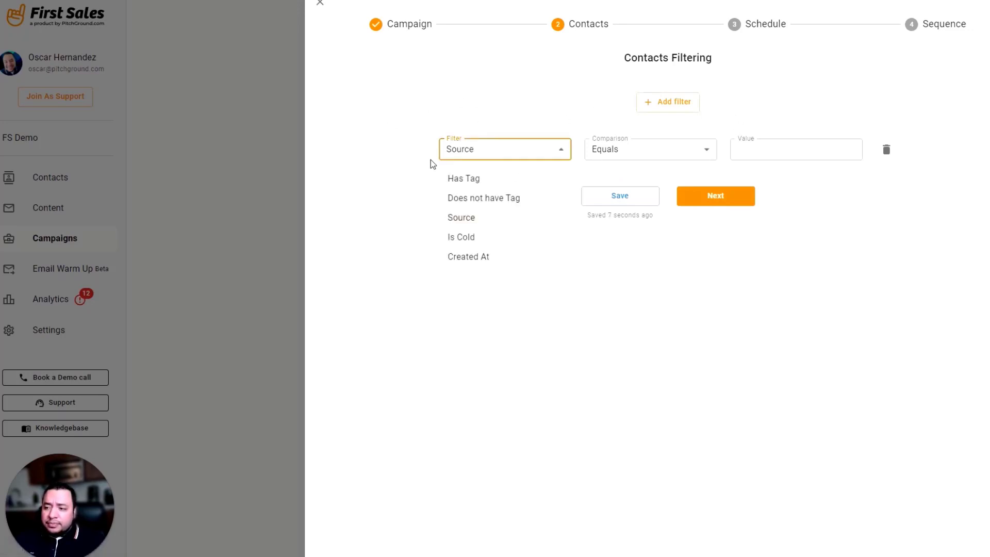
left_click(485, 182)
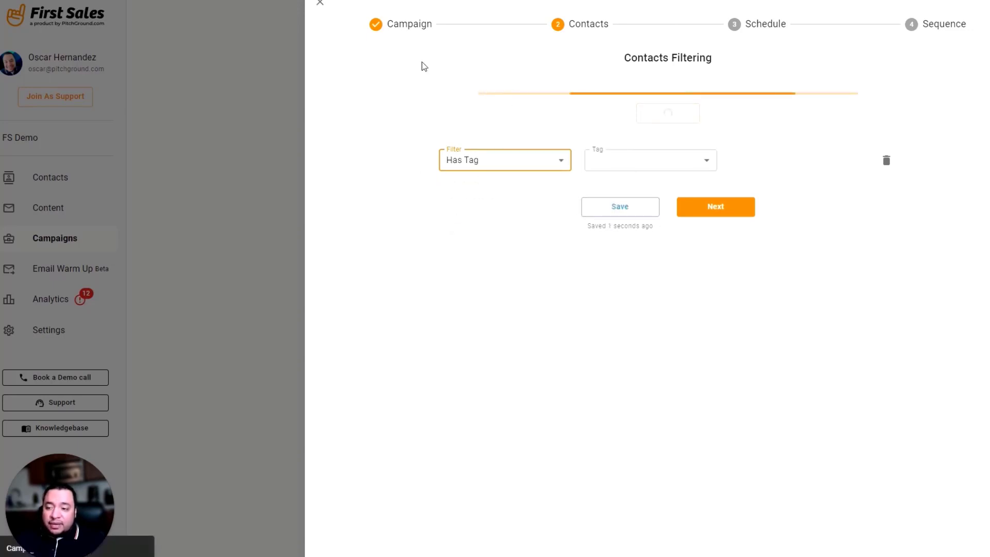
left_click(682, 158)
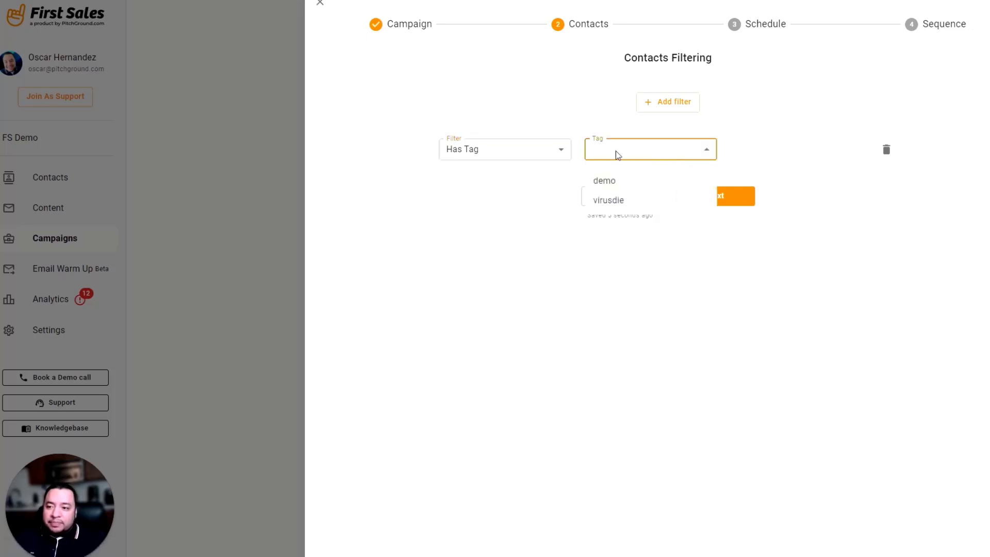
left_click(630, 183)
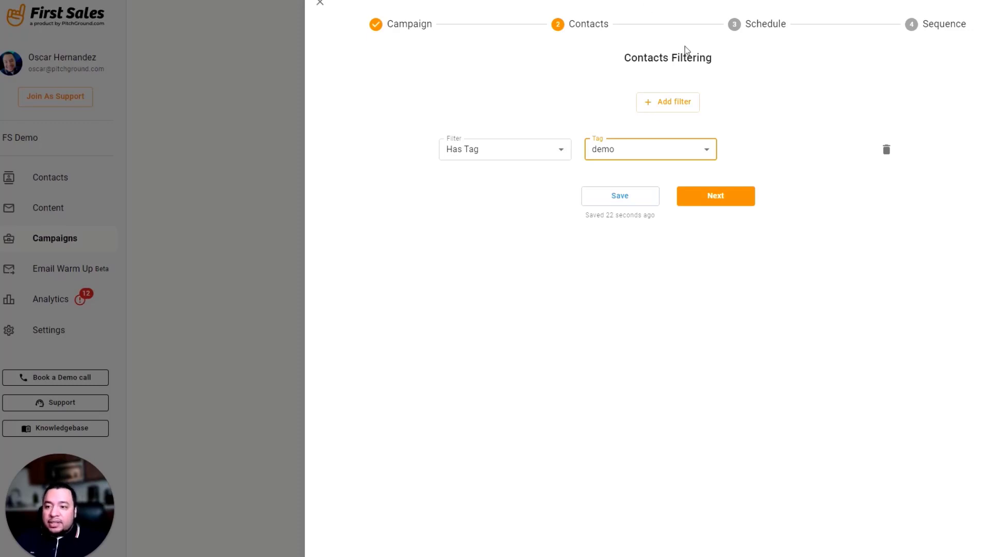
Step: Add a second contact filter, Does not have Tag "virusdie", and continue to the Schedule stage
left_click(674, 105)
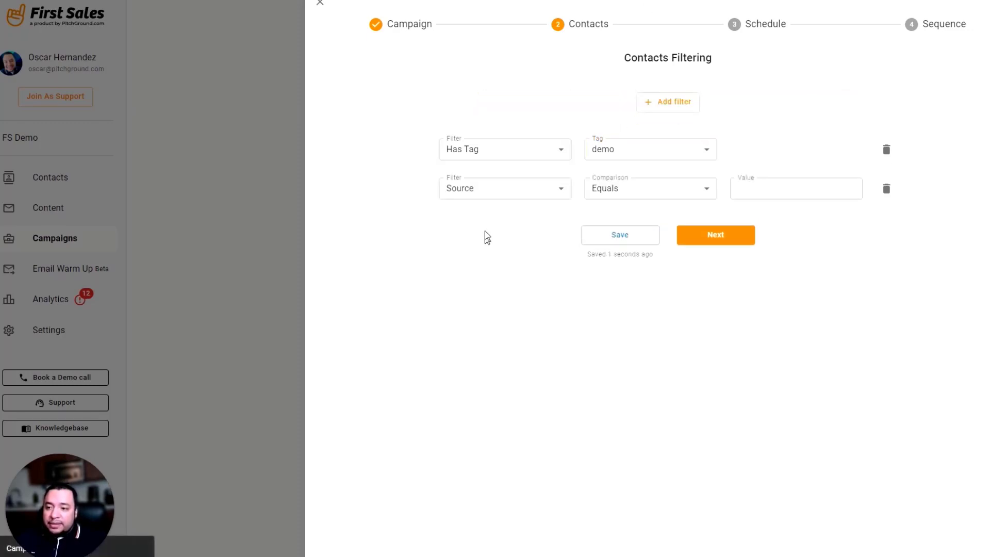
left_click(545, 188)
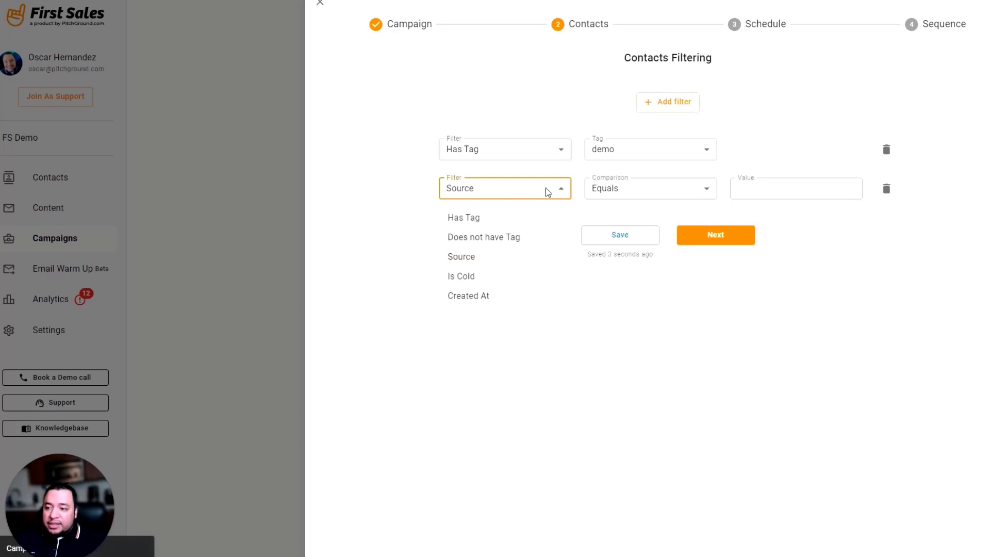
left_click(504, 237)
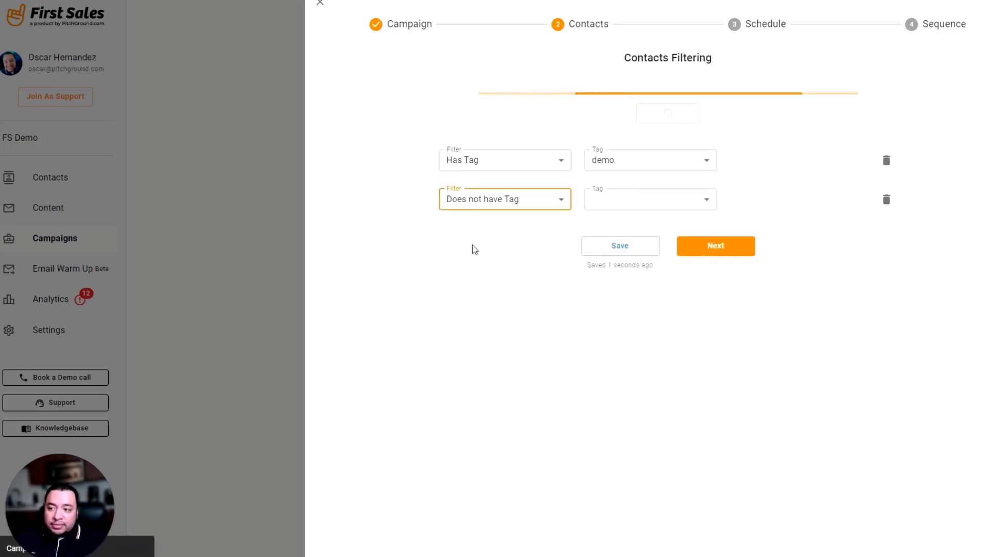
left_click(622, 190)
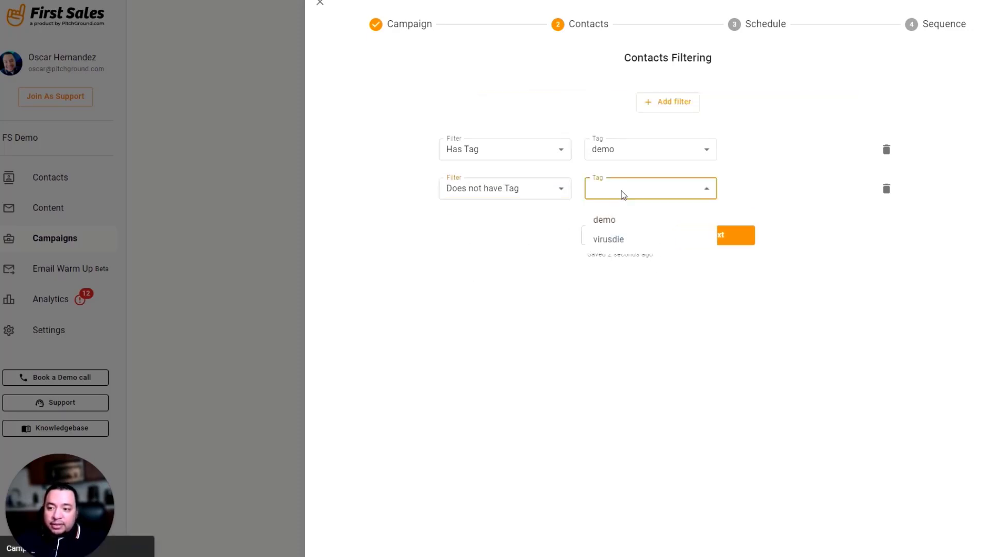
left_click(610, 241)
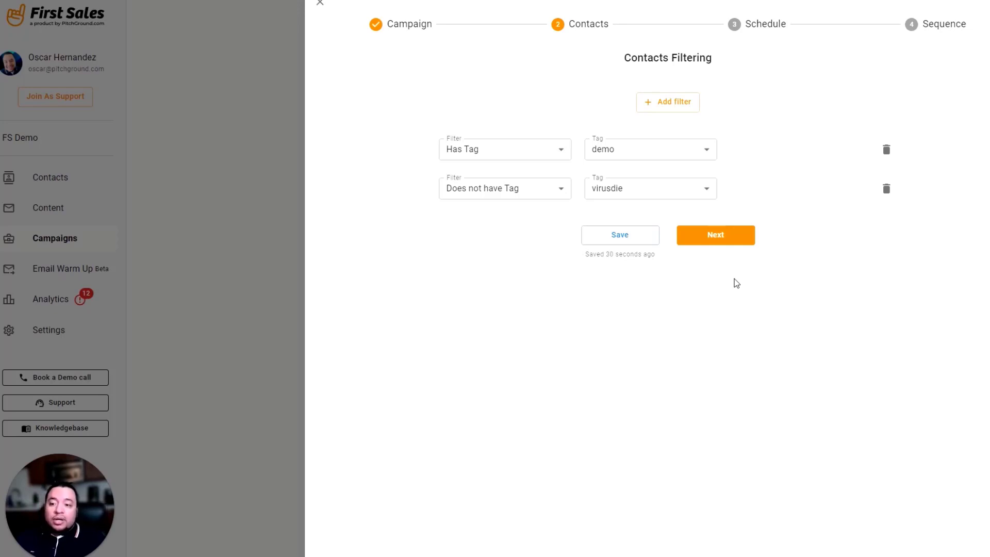
left_click(731, 238)
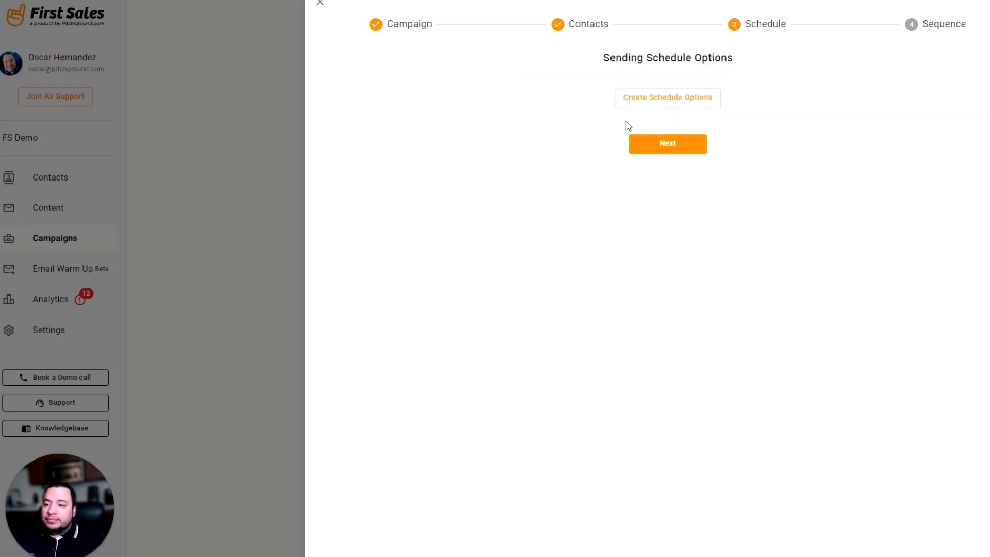
Step: Create the campaign's sending schedule options, and briefly open and close the schedule editor
left_click(710, 104)
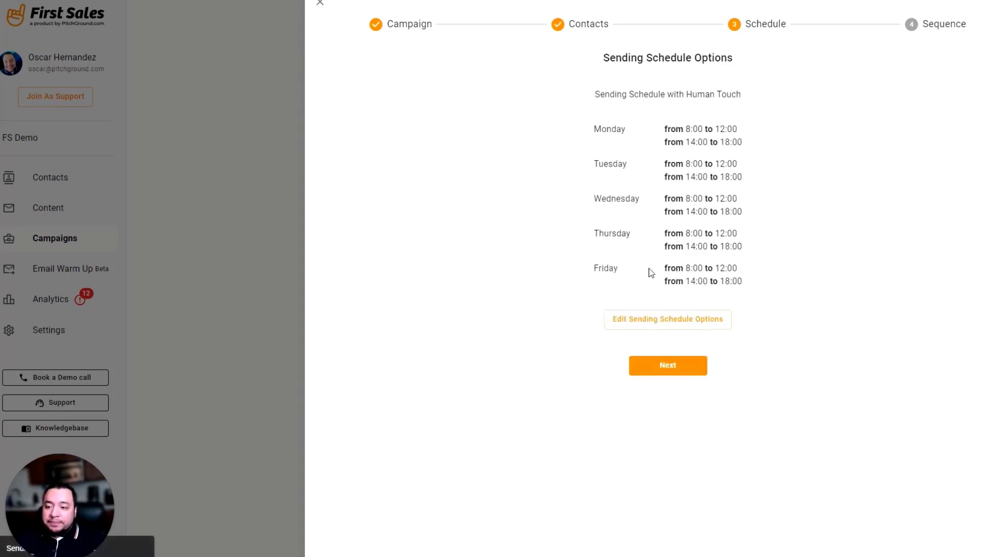
left_click(680, 324)
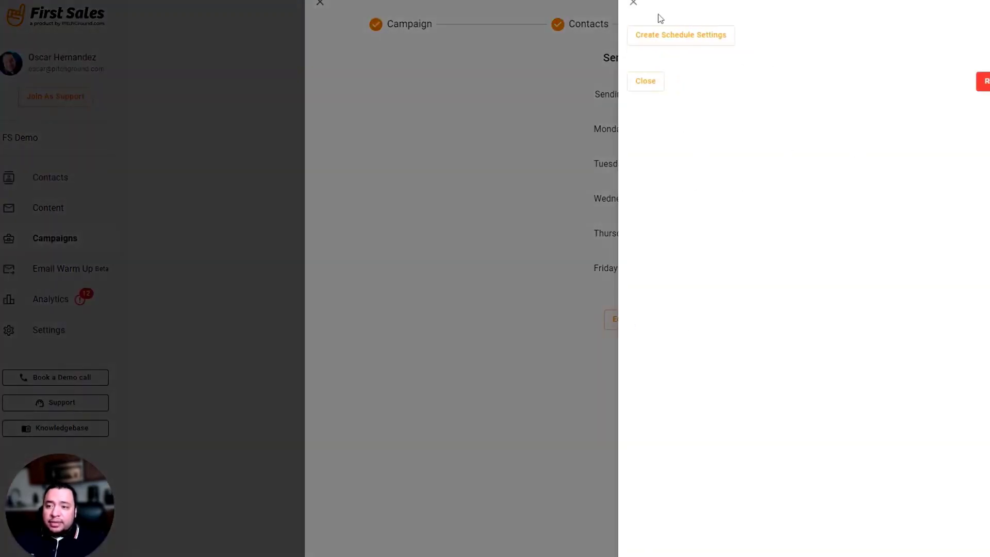
left_click(634, 3)
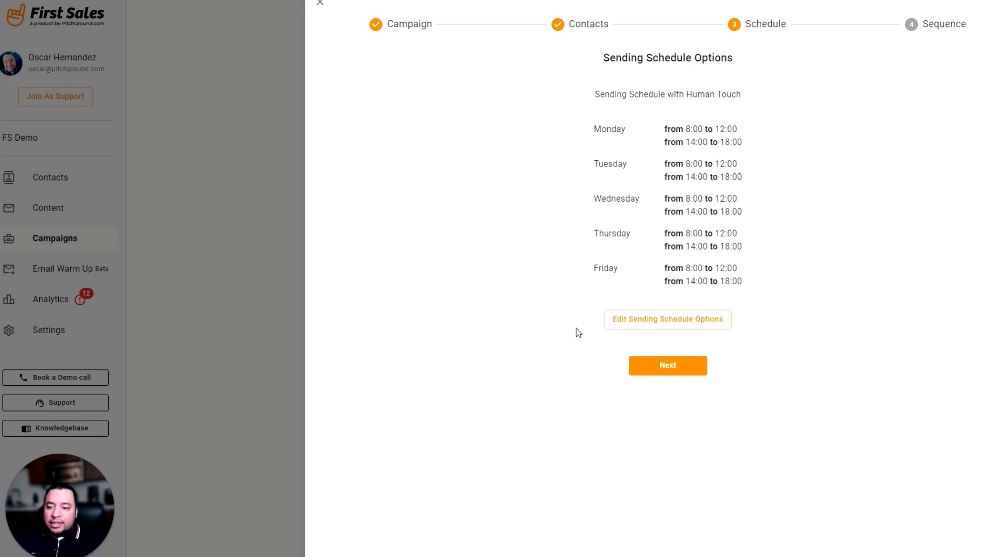
Step: Review the Human Touch sending schedule's timezone, weekday intervals and daily send targets, including the weekend days, and close the editor
left_click(651, 318)
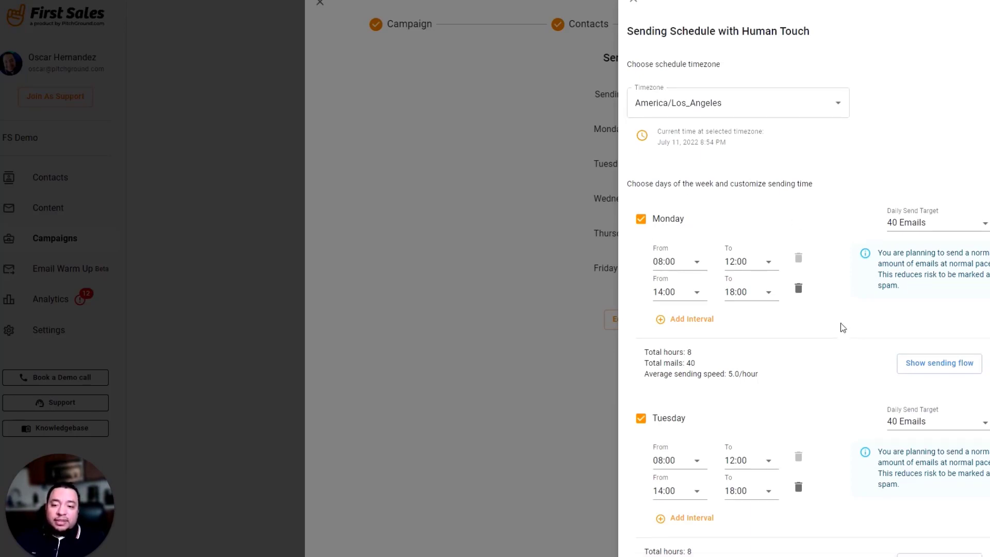
scroll(838, 320, "down", 5)
scroll(825, 315, "up", 5)
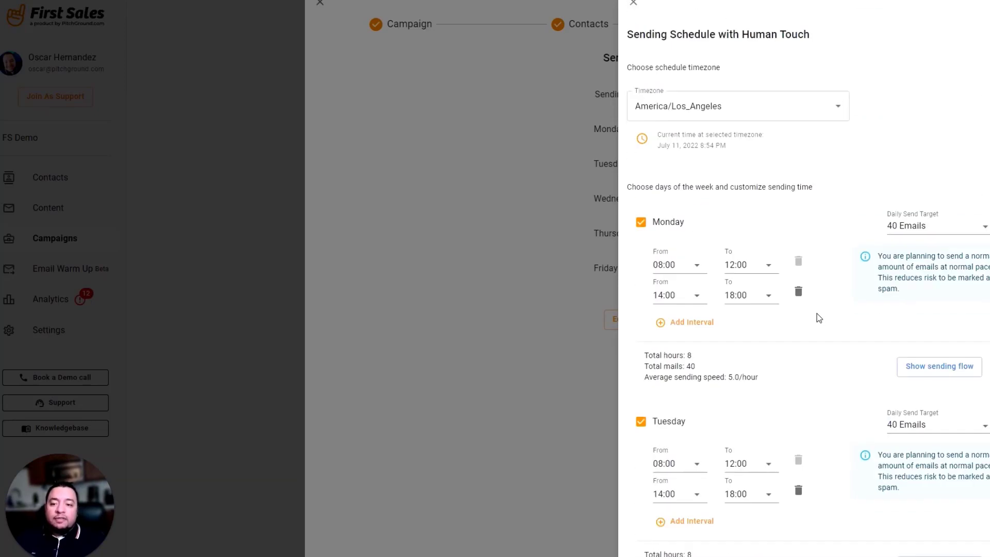
scroll(815, 315, "down", 1)
scroll(768, 299, "down", 1)
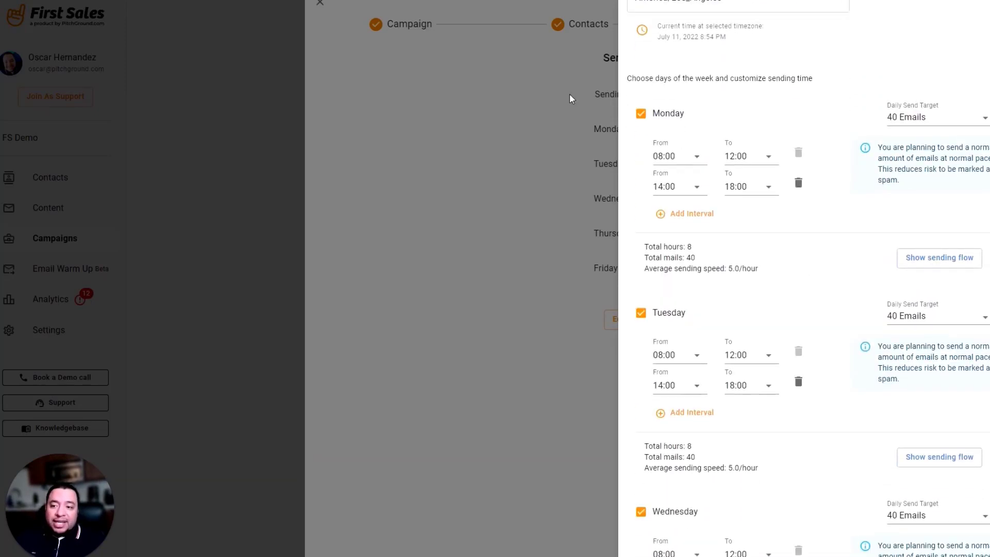
scroll(811, 278, "down", 3)
scroll(810, 312, "up", 3)
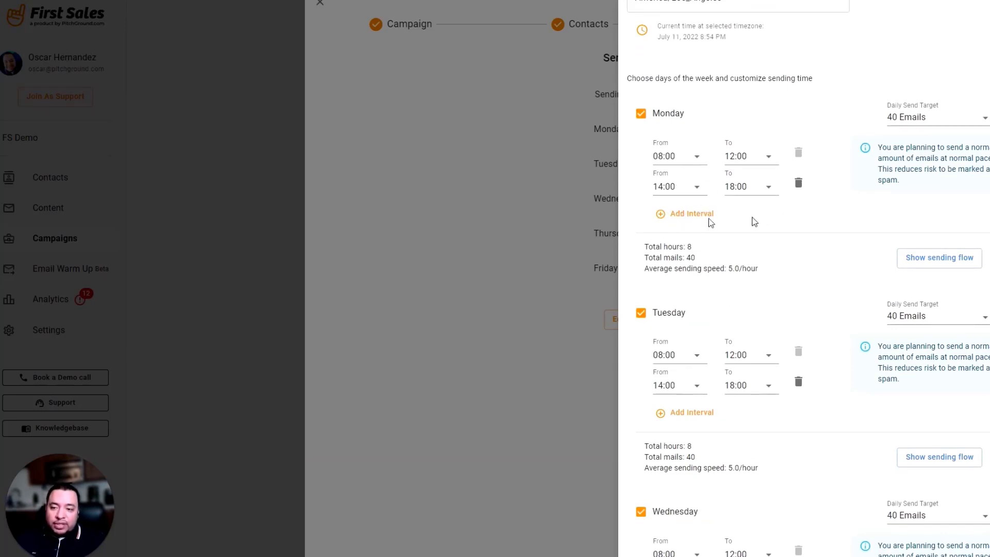
scroll(797, 256, "down", 1)
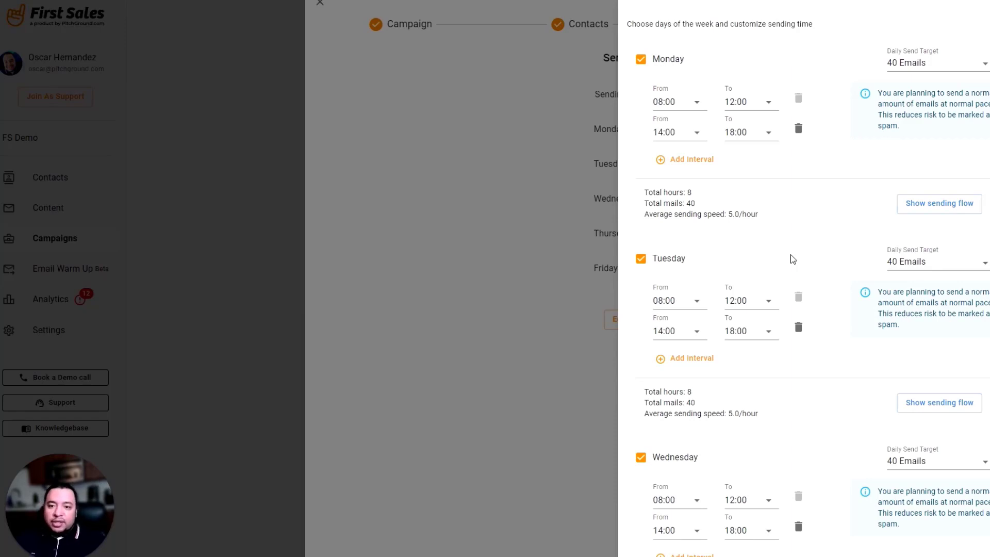
scroll(735, 323, "down", 8)
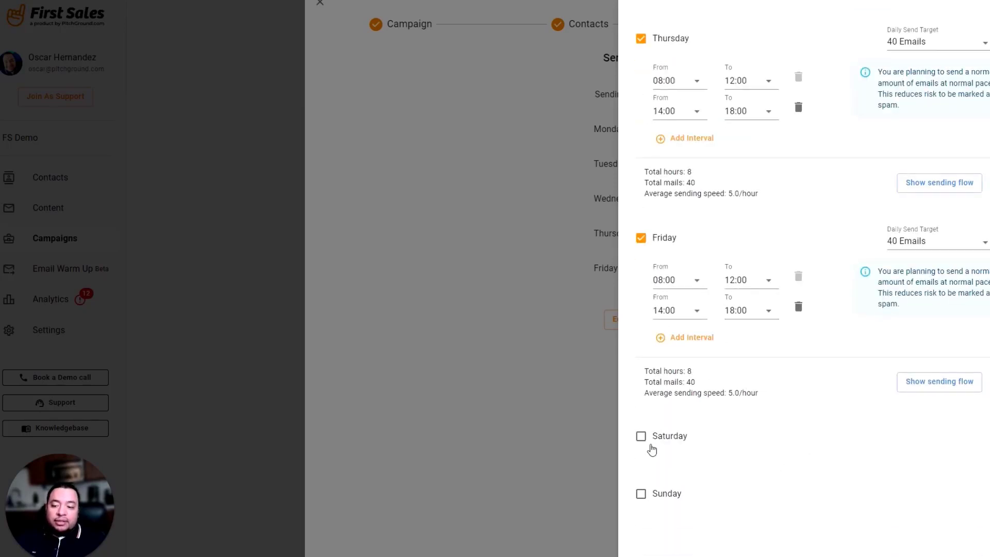
scroll(805, 483, "up", 9)
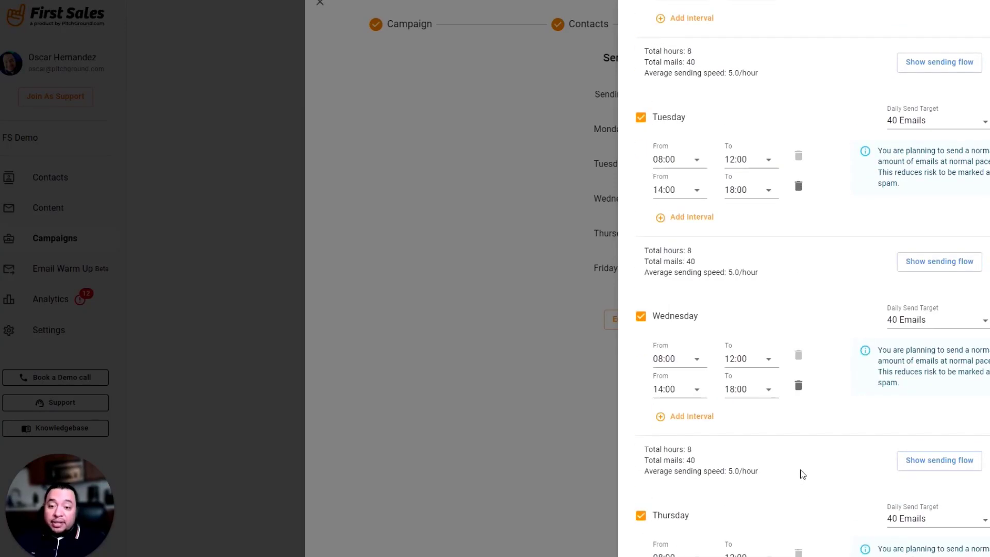
scroll(803, 470, "down", 9)
scroll(862, 411, "up", 15)
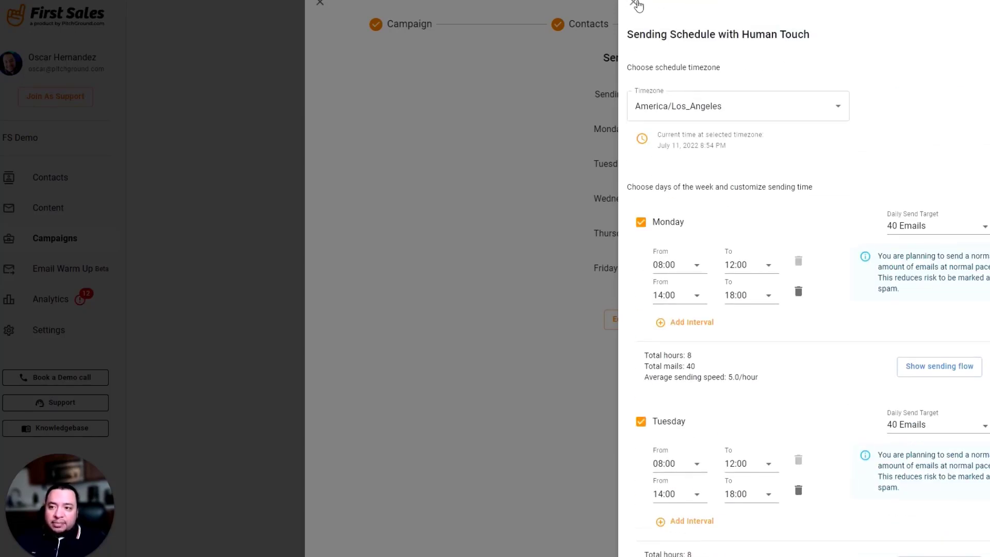
left_click(634, 3)
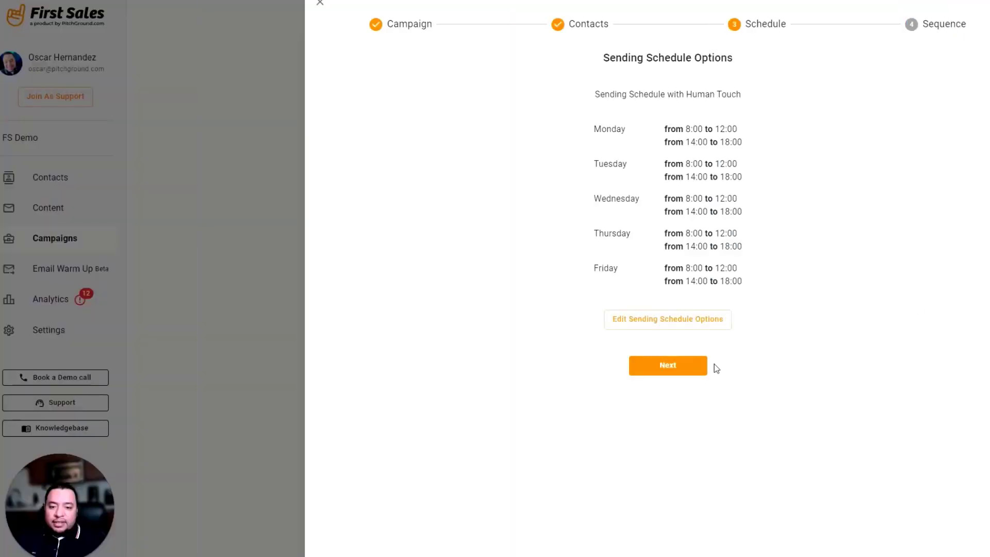
Step: In the Sequence stage, assign the "Demo 4" template to the Send Email node of Sequence #1 and add a Time node after it
left_click(667, 365)
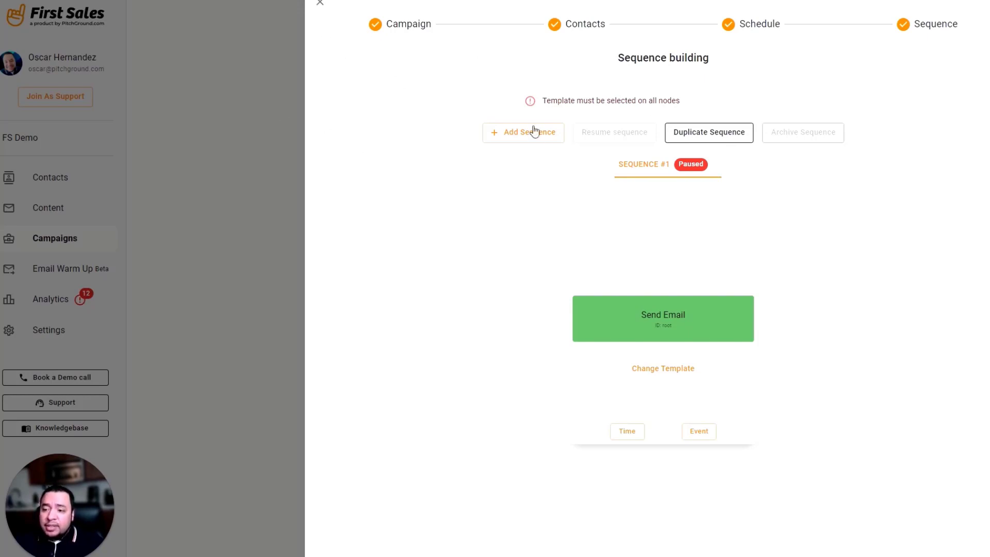
left_click_drag(687, 331, 516, 247)
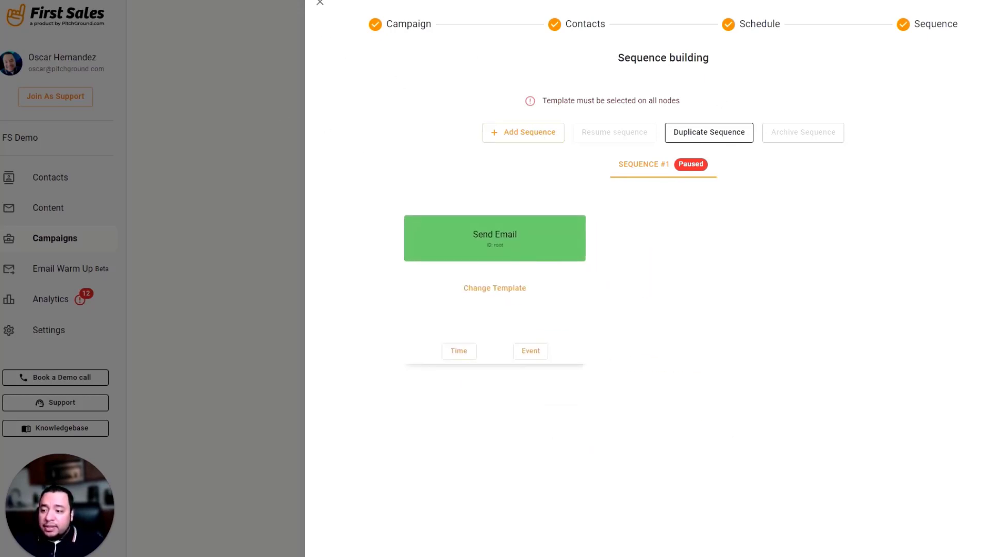
left_click(474, 287)
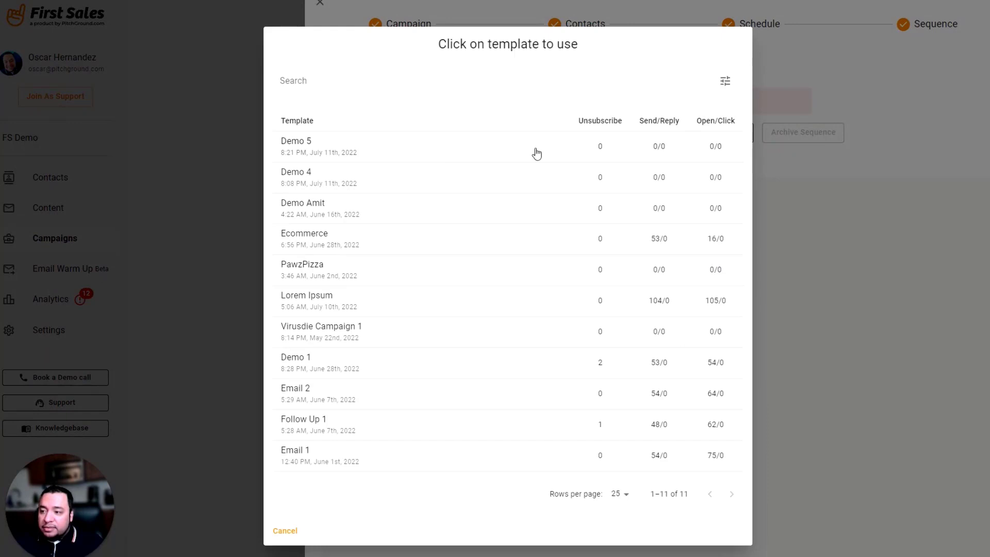
left_click(481, 181)
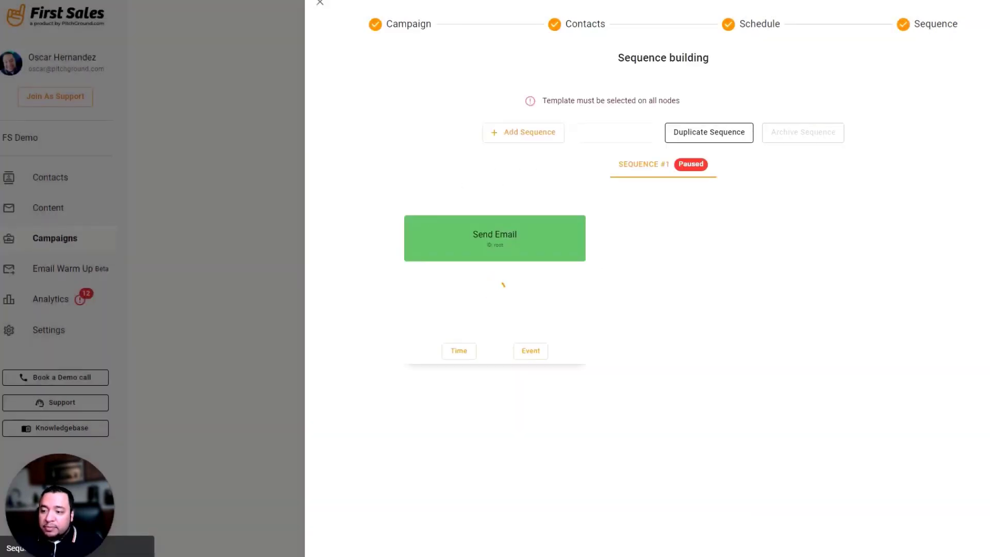
left_click_drag(628, 225, 559, 193)
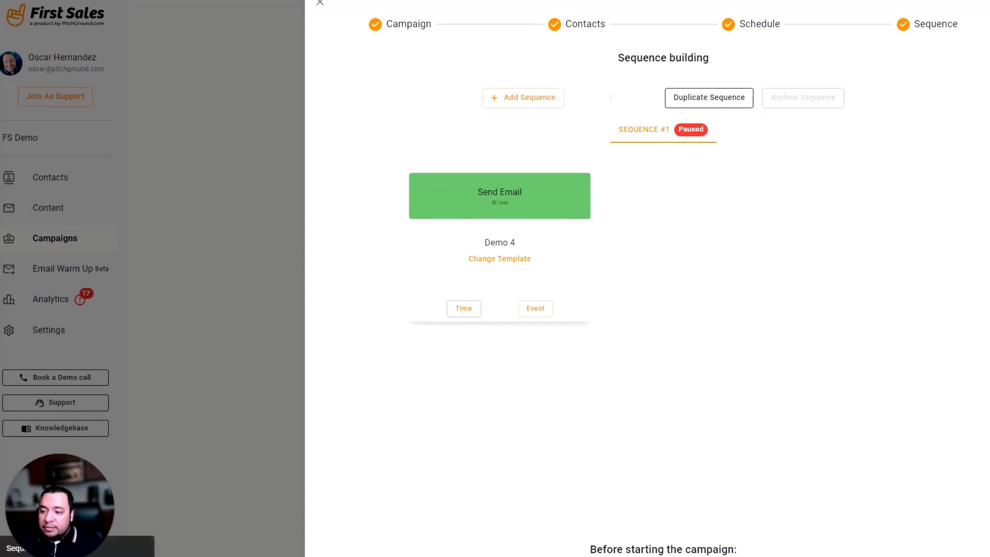
left_click(466, 310)
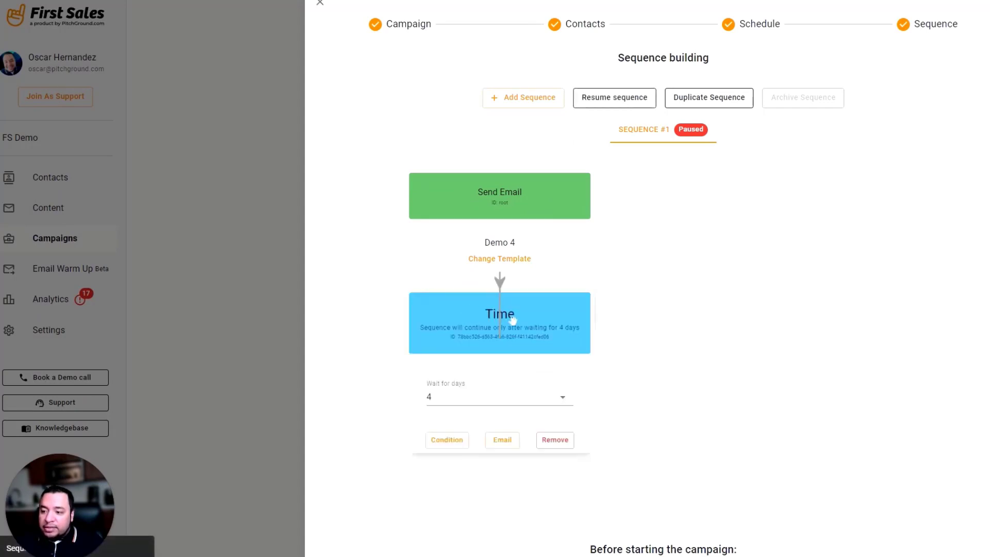
Step: Set the Time node's wait to 2 days and add a Condition node after it
left_click(755, 306)
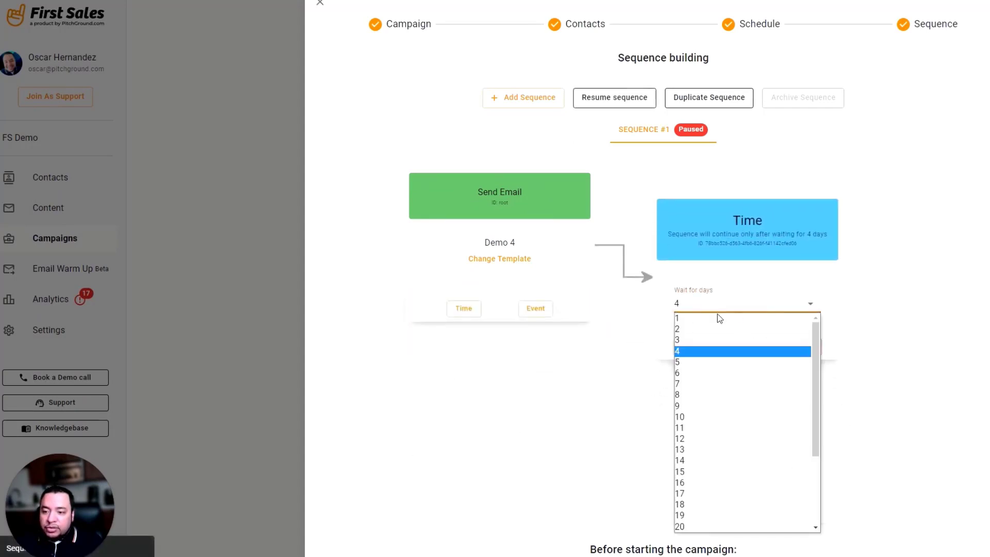
left_click(714, 333)
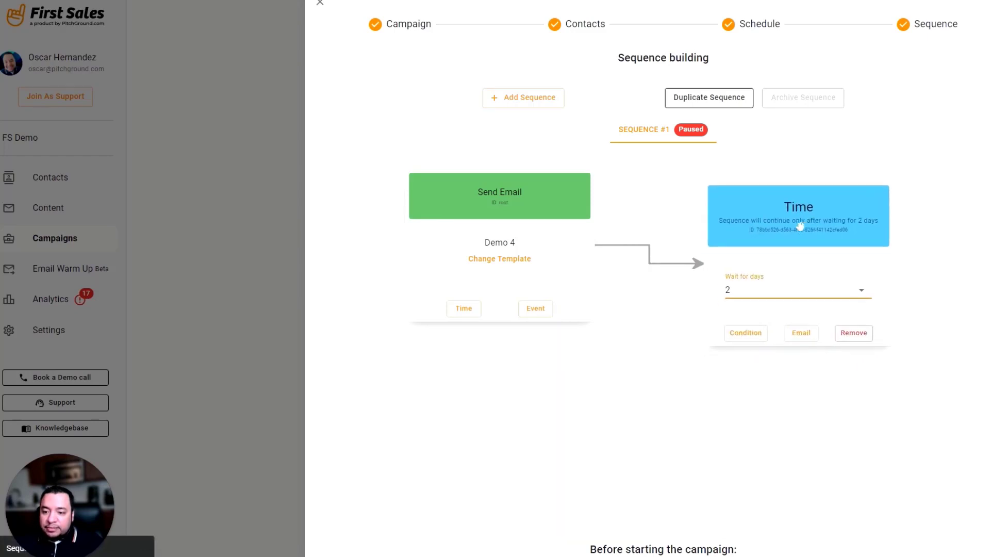
left_click(743, 335)
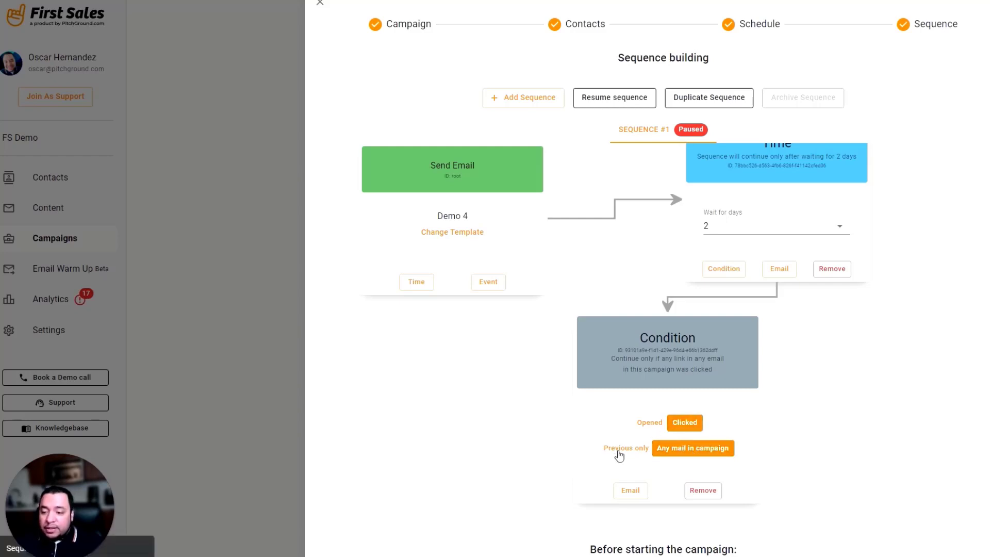
Step: Configure the Condition node to continue only if the email was Opened, with the scope set to Previous only
left_click(618, 449)
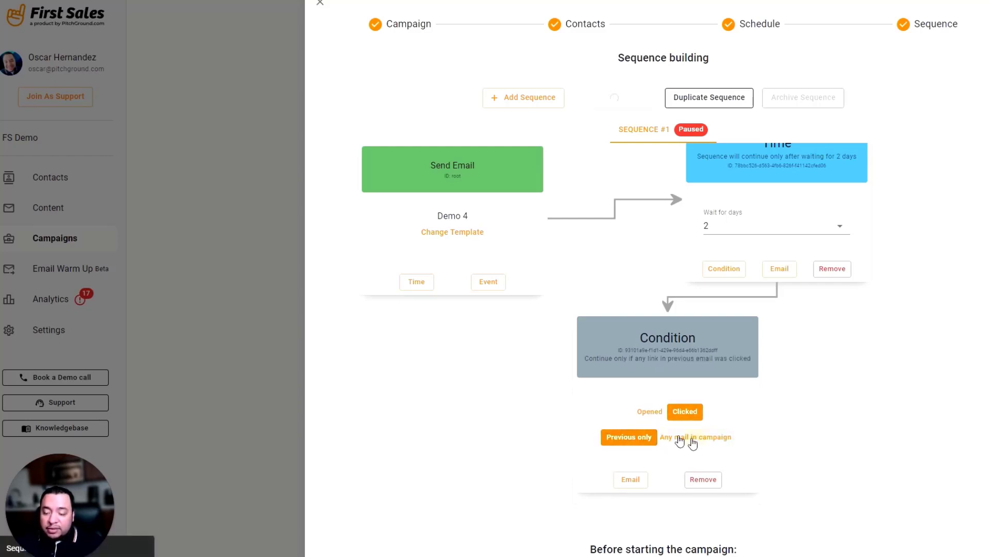
left_click(689, 438)
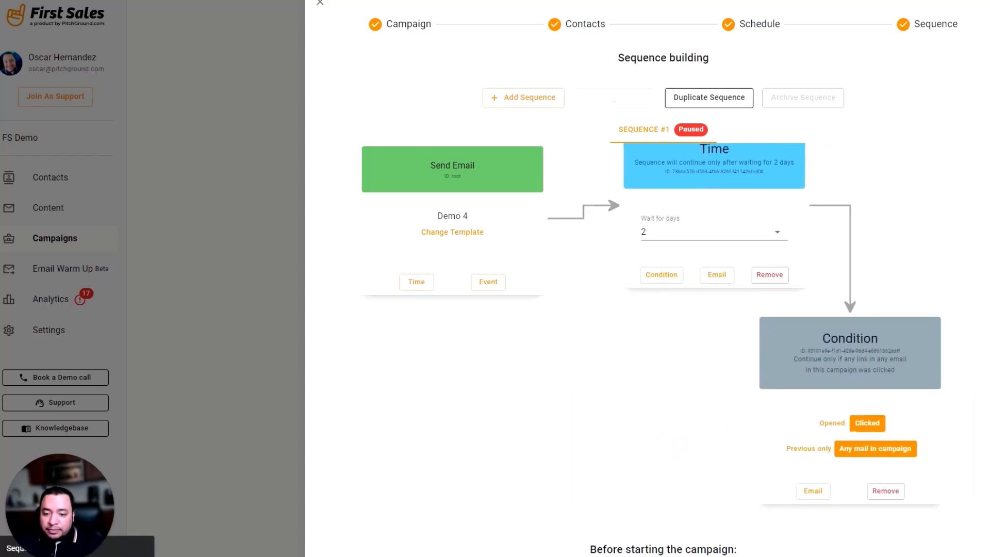
left_click(837, 424)
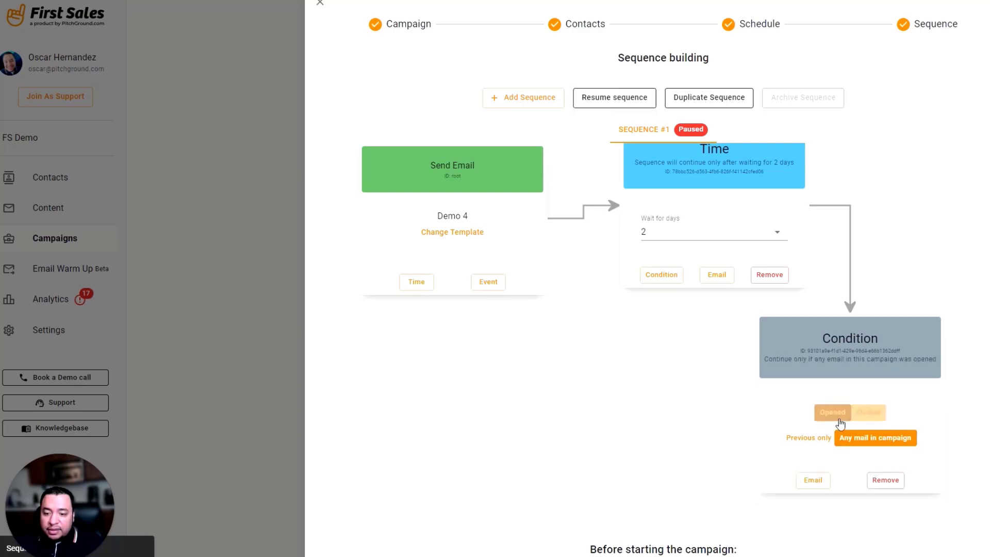
left_click(808, 439)
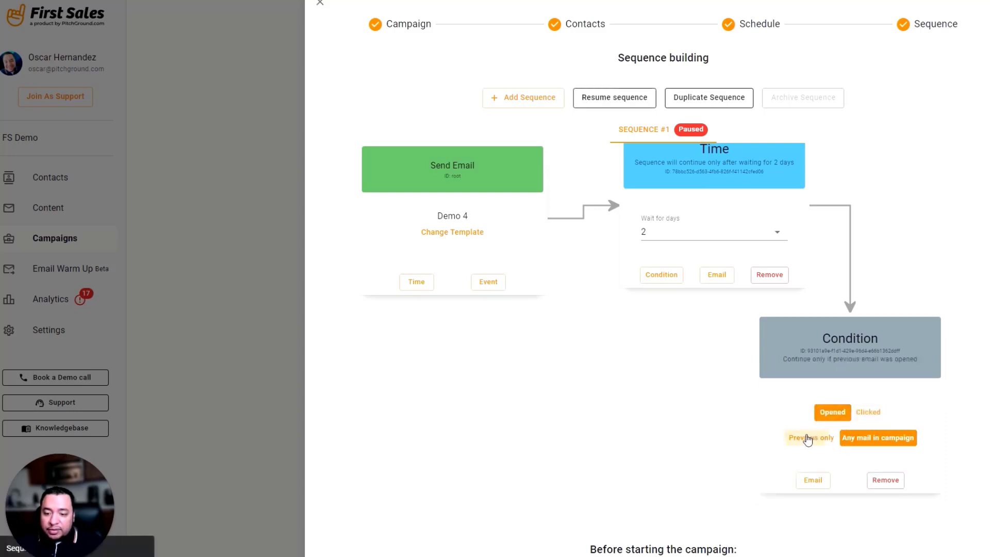
Step: Add a Send Email node after the Condition node and assign the "Follow Up 1" template to it
left_click(813, 480)
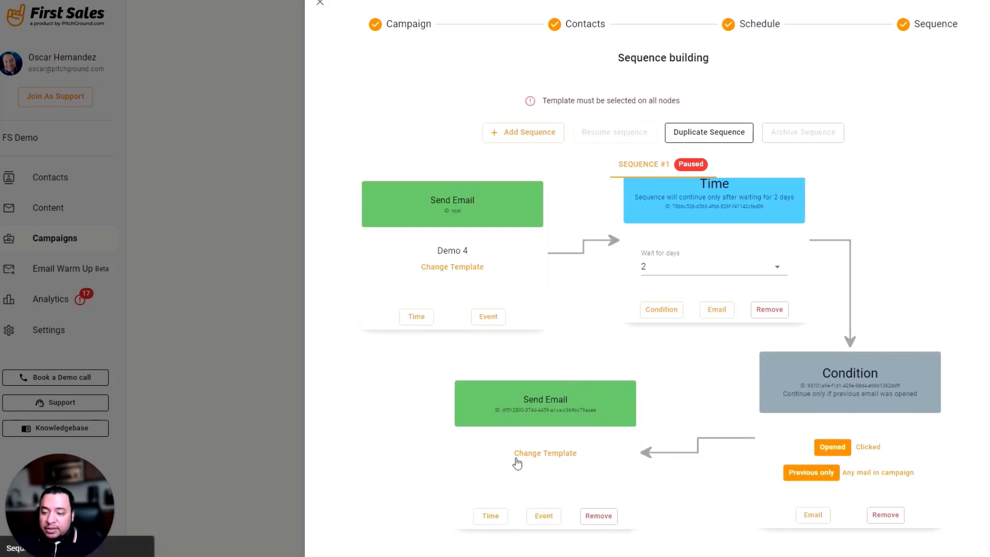
left_click(530, 456)
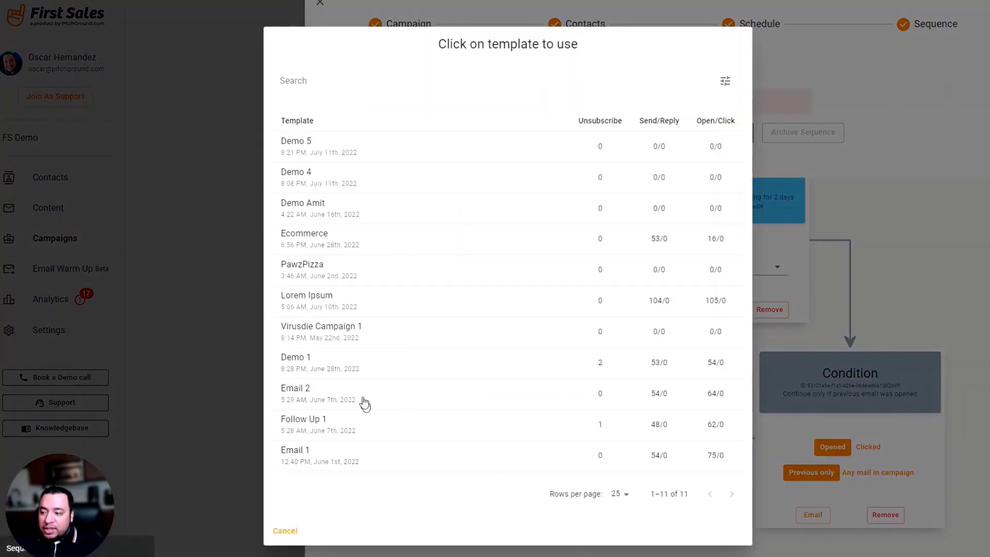
left_click(334, 420)
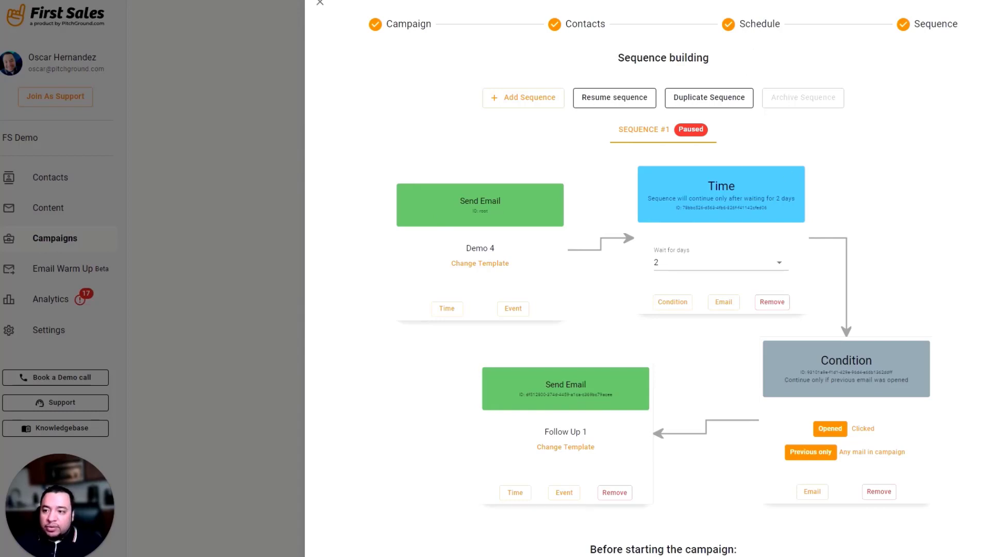
Step: Add a second sequence to the campaign and assign the "Email 2" template to its Send Email node
left_click(510, 101)
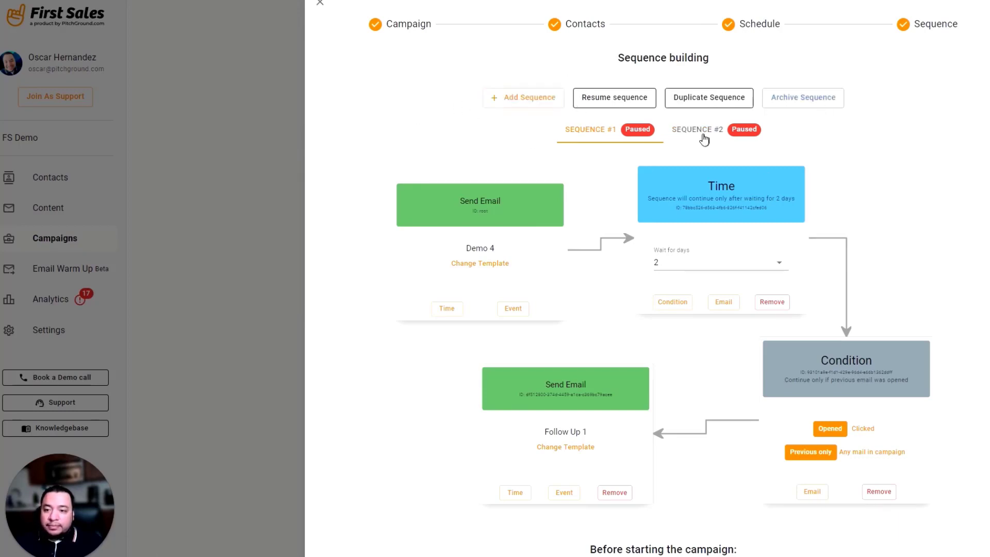
left_click(700, 135)
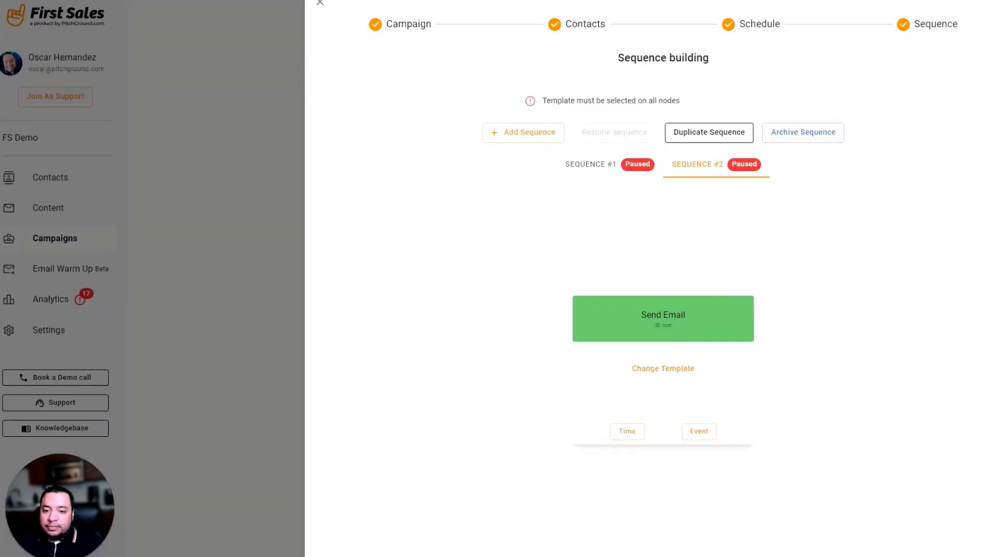
left_click_drag(682, 316, 523, 242)
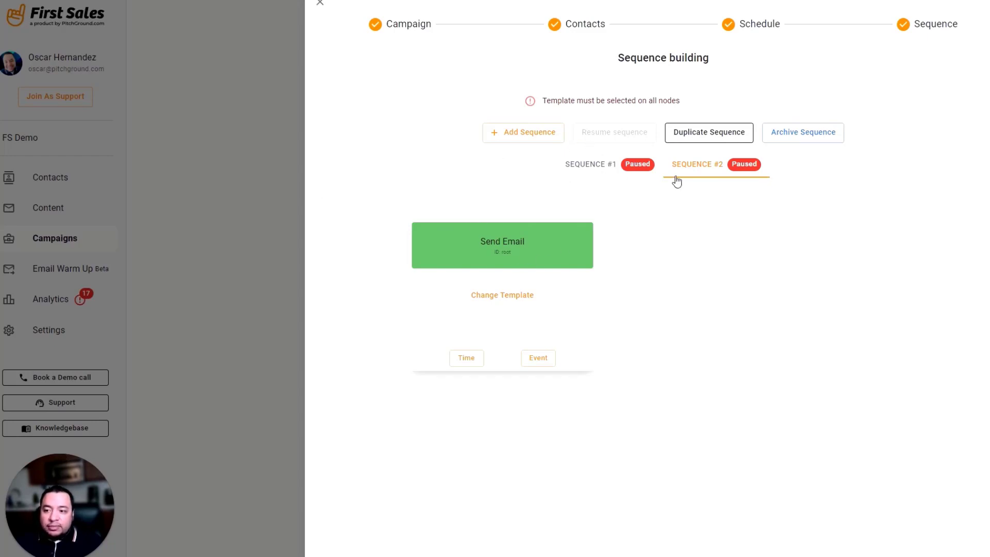
left_click(592, 164)
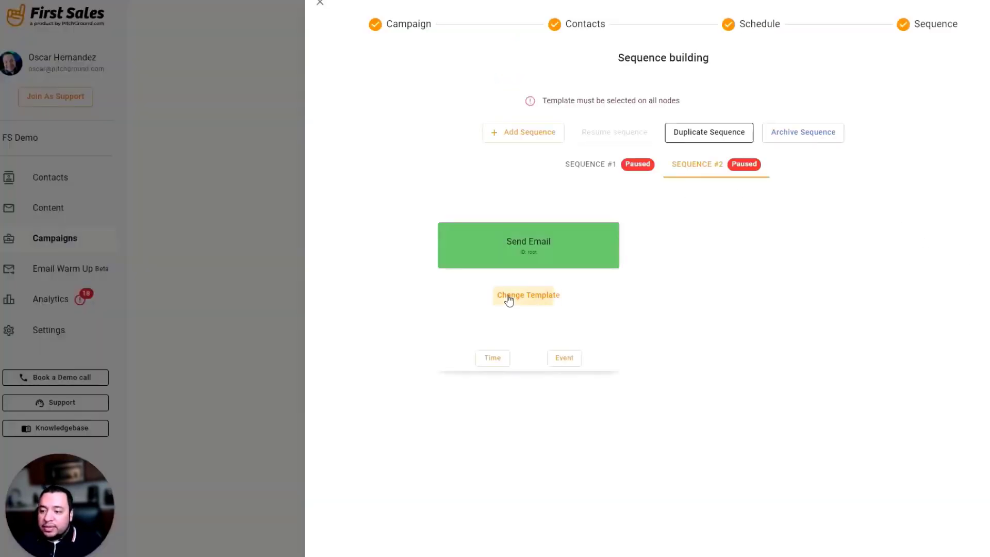
left_click(507, 299)
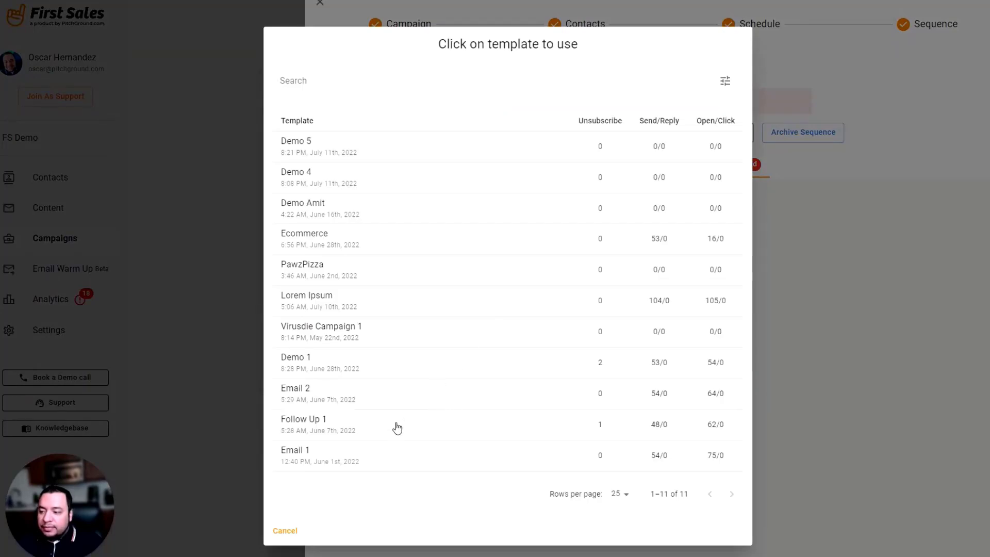
left_click(396, 398)
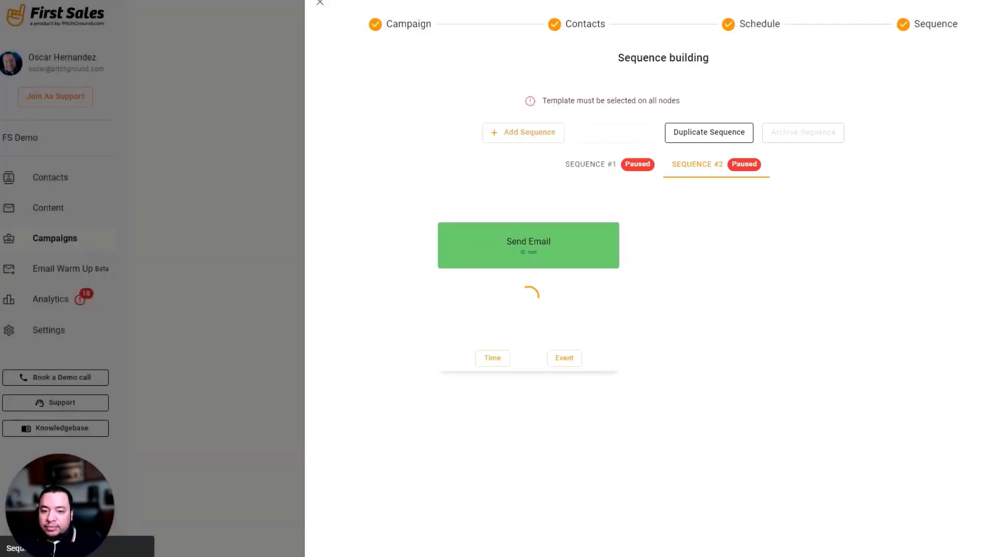
left_click_drag(748, 283, 606, 209)
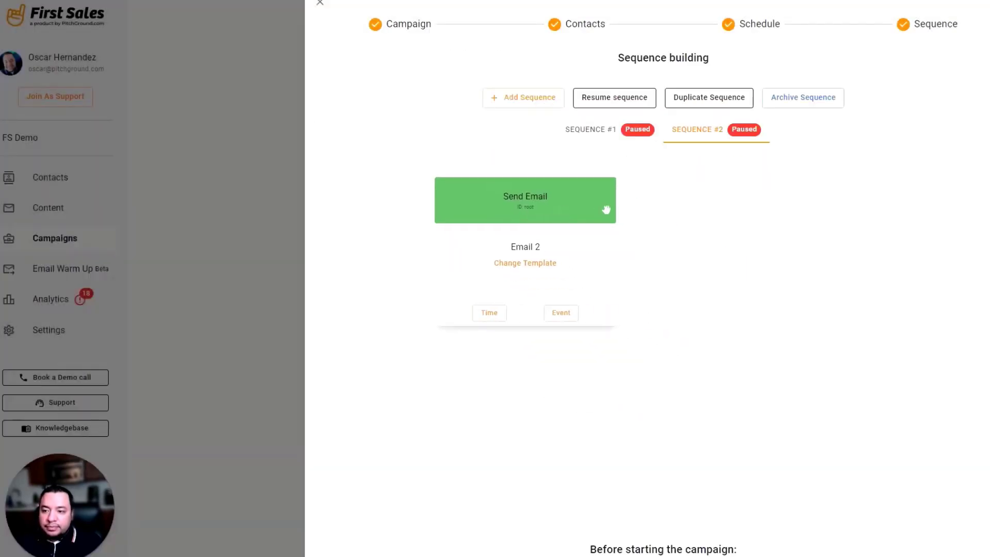
Step: Add an Event node after the Send Email node in Sequence #2 and assign the "Demo 5" template to it
left_click(557, 315)
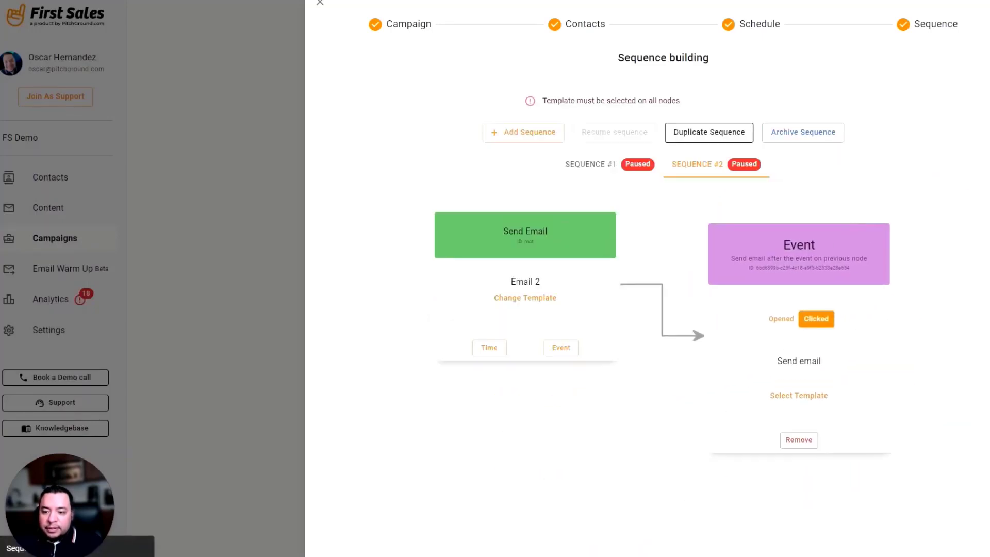
left_click(802, 397)
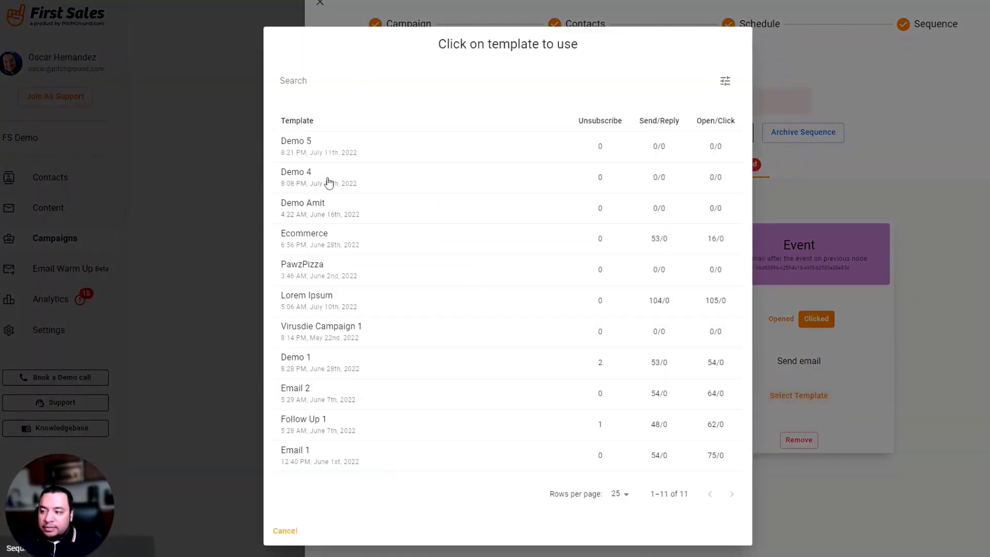
left_click(349, 150)
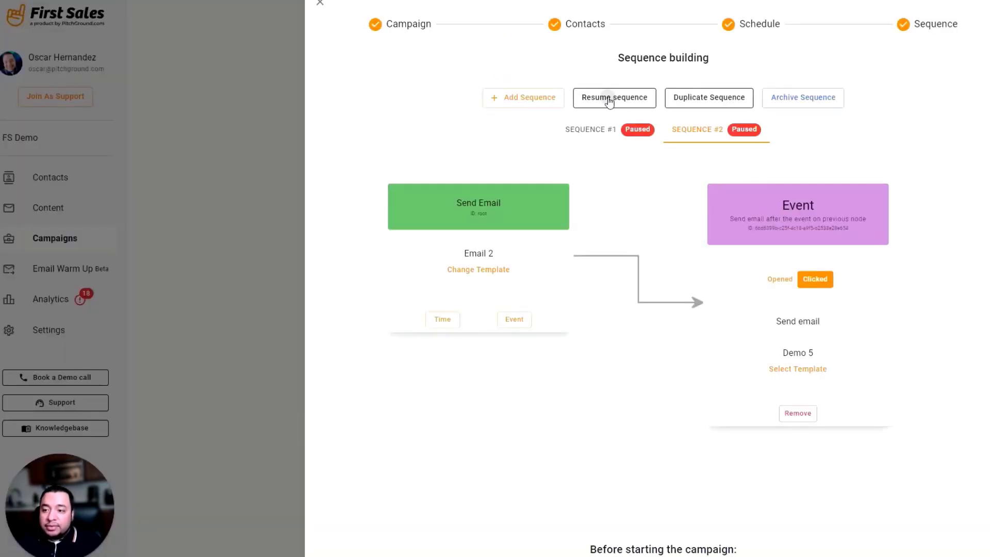
Step: Resume Sequence #2 and Sequence #1, and close the campaign editor to return to the campaign list
left_click(608, 97)
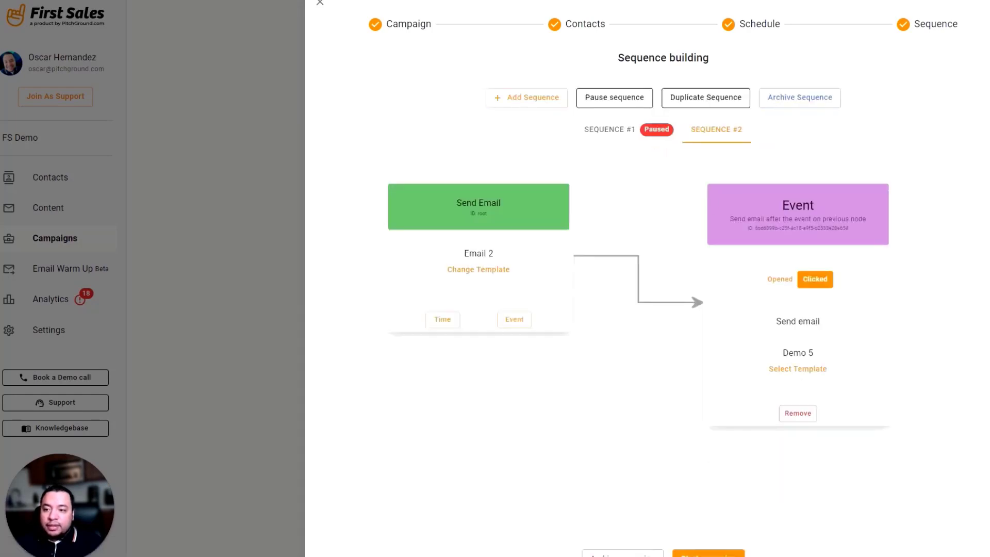
left_click(622, 130)
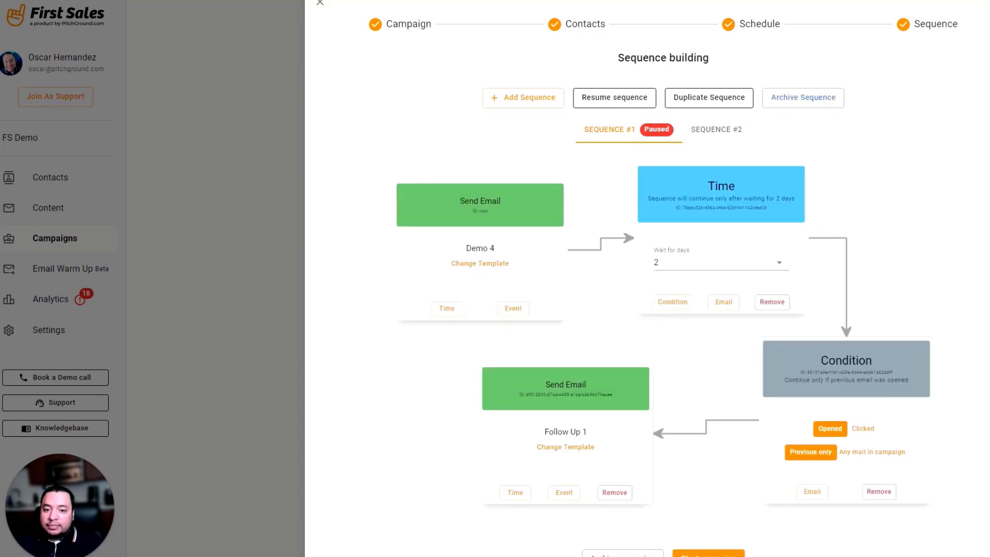
left_click(621, 97)
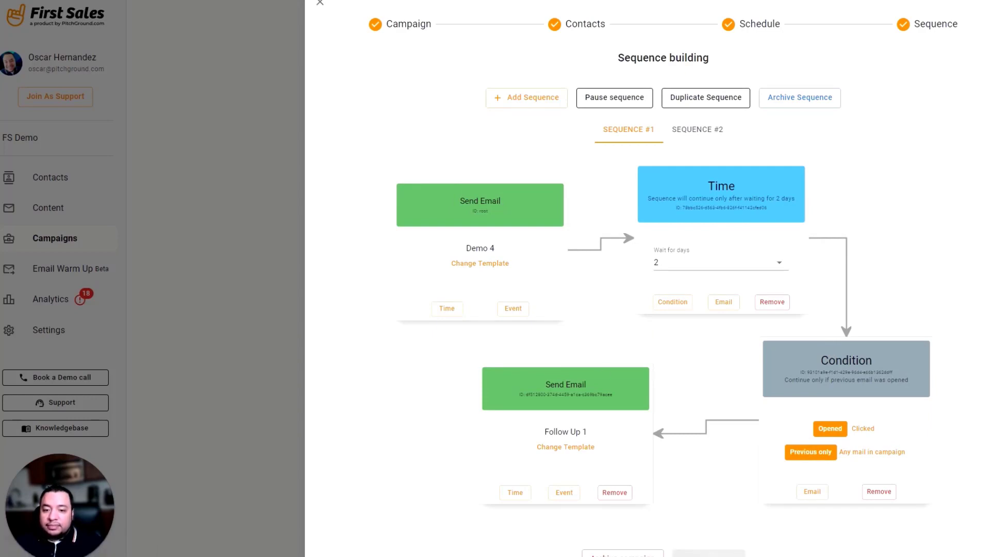
left_click(320, 3)
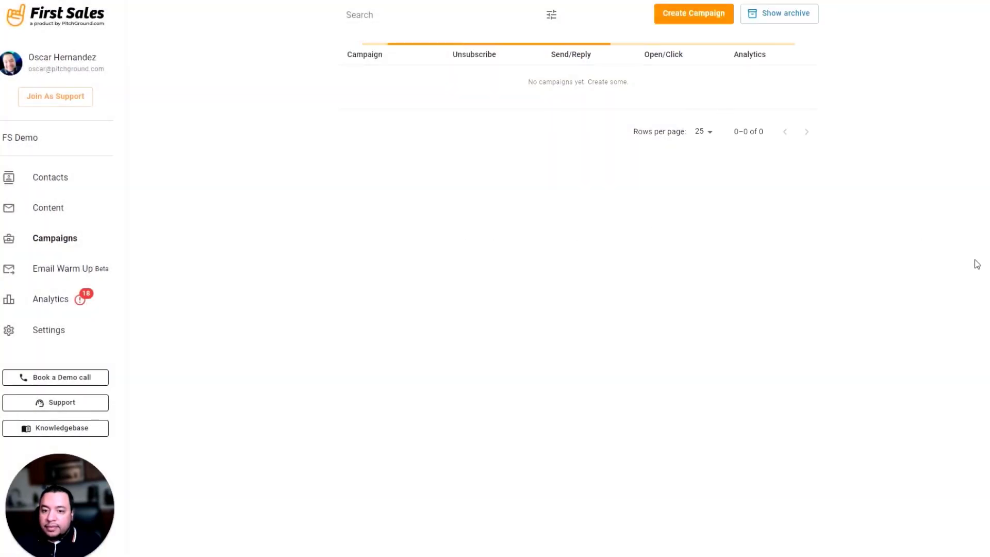
scroll(531, 307, "down", 2)
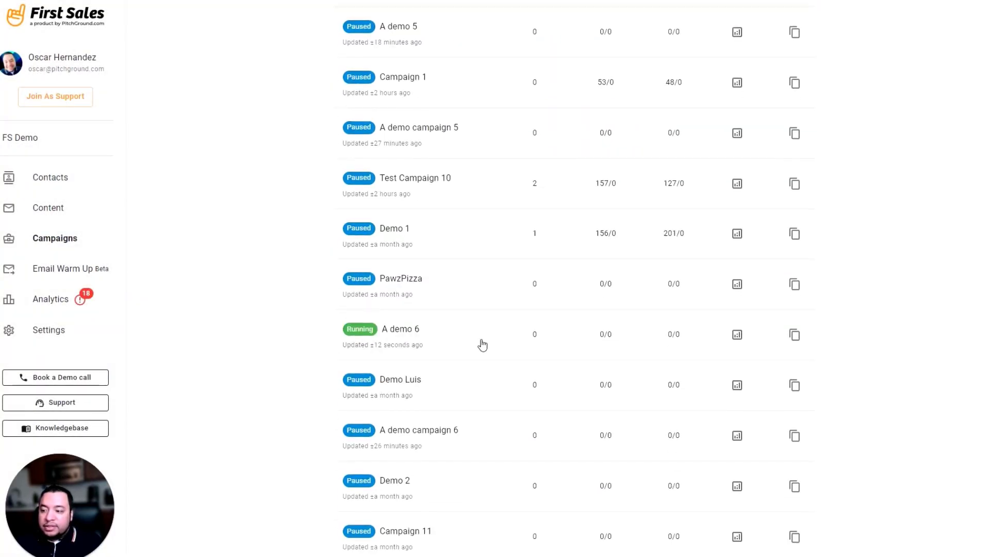